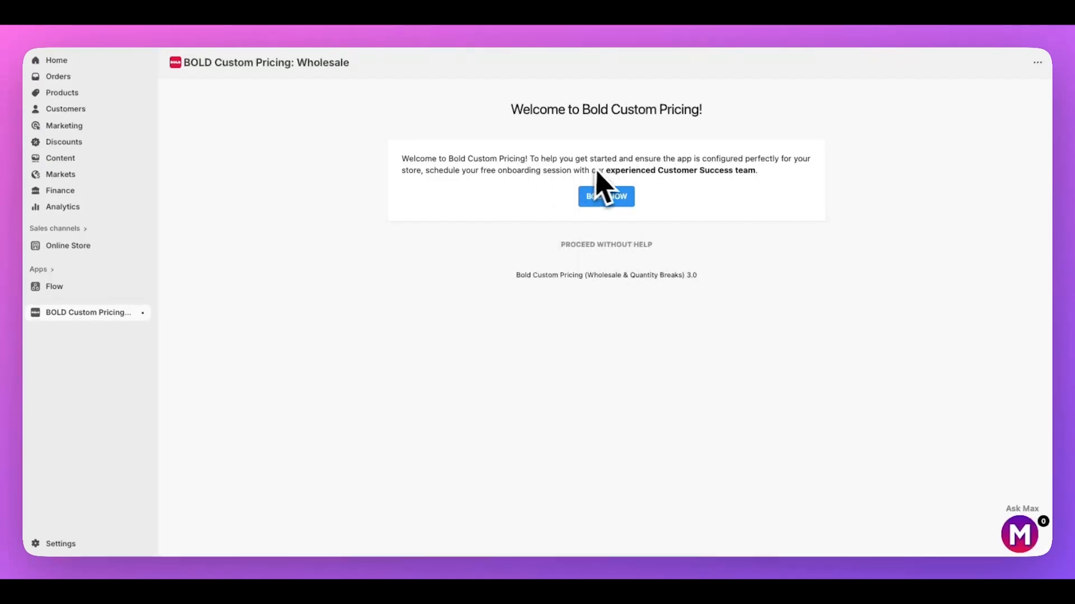
# - Review the onboarding appointment form for 3:30pm on August 29, 2025, and leave it without scheduling the event
pyautogui.moveTo(606, 170); pyautogui.dragTo(751, 190)
pyautogui.click(753, 191)
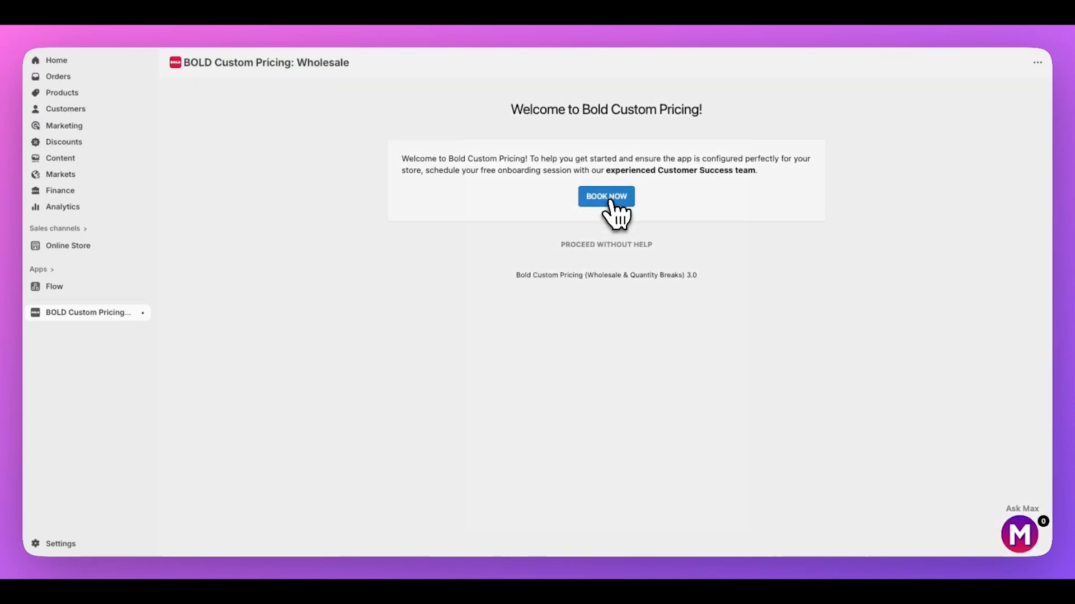
pyautogui.click(606, 197)
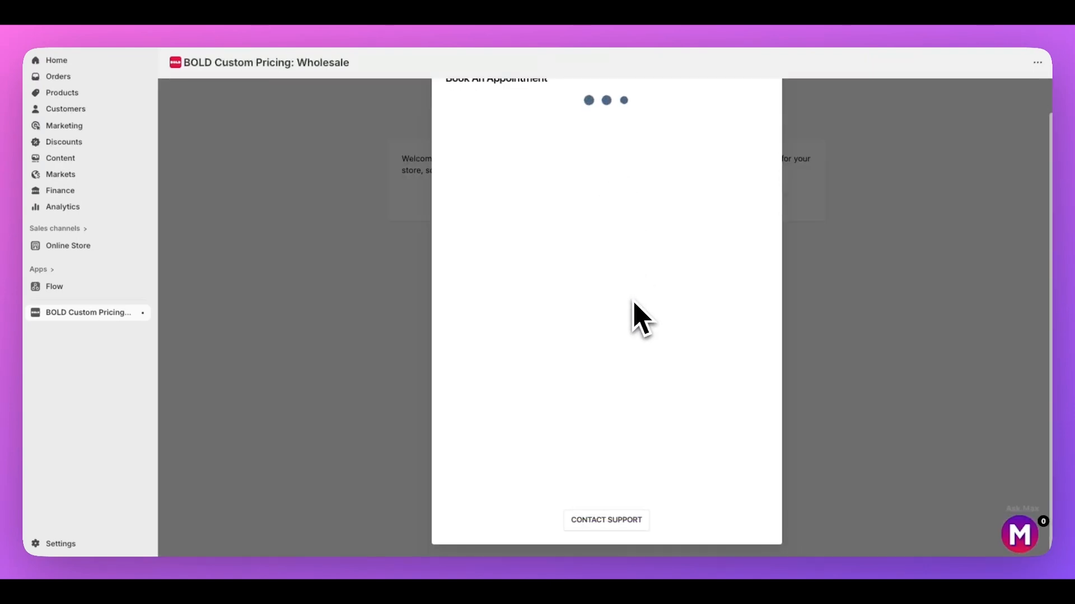
pyautogui.scroll(-3, 640, 314)
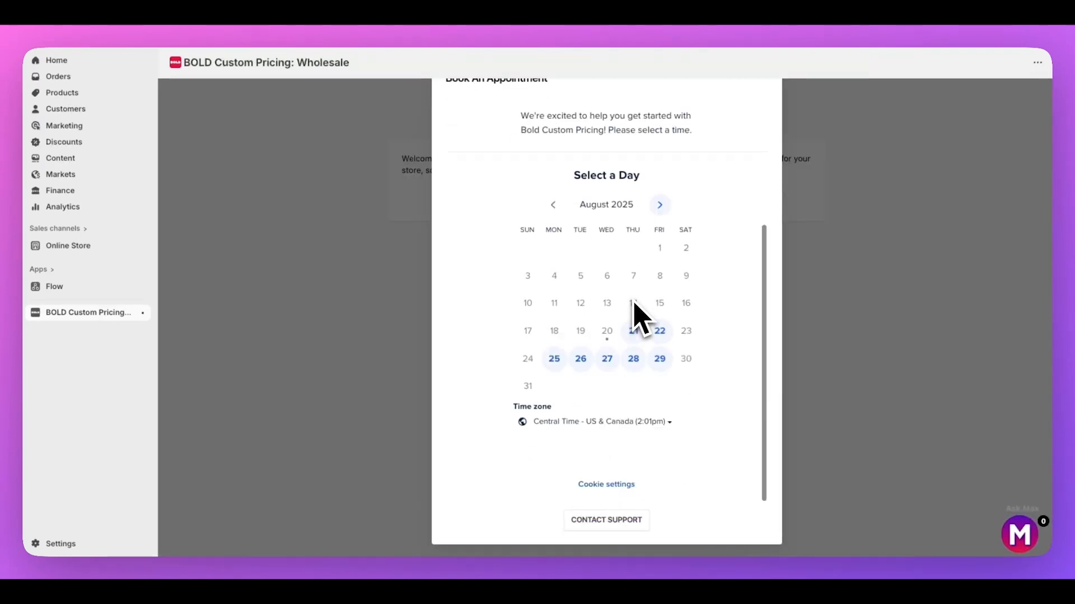
pyautogui.click(661, 363)
pyautogui.click(681, 270)
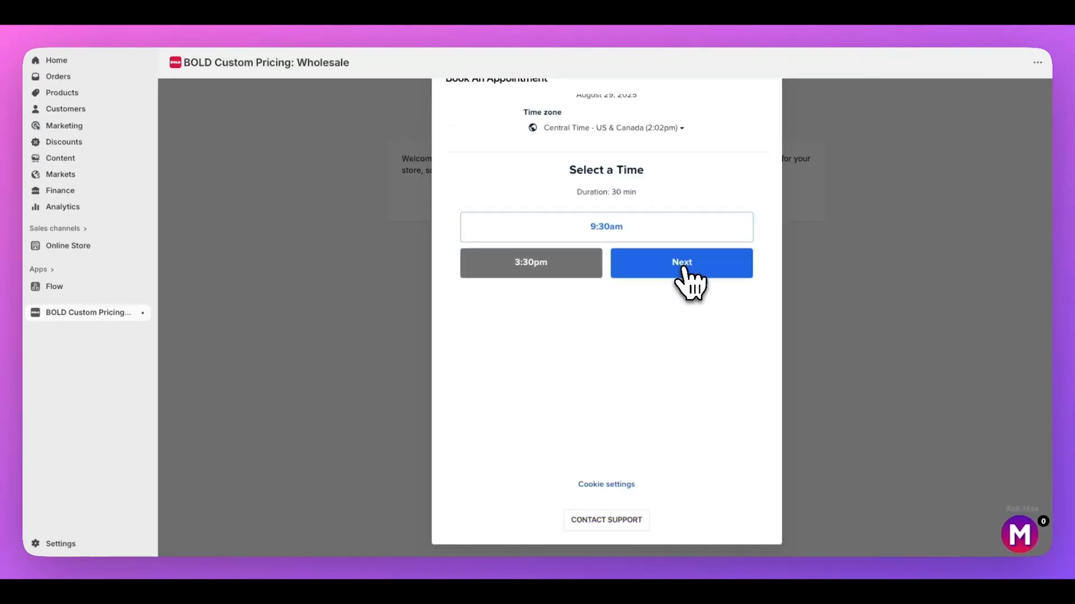
pyautogui.click(687, 274)
pyautogui.scroll(-10, 686, 269)
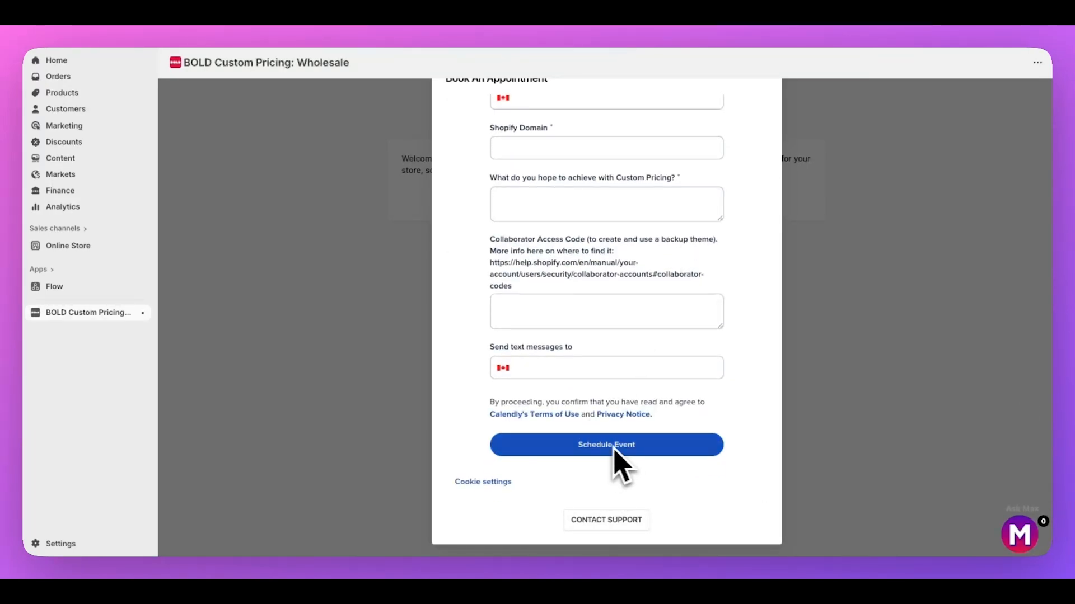
pyautogui.scroll(10, 671, 392)
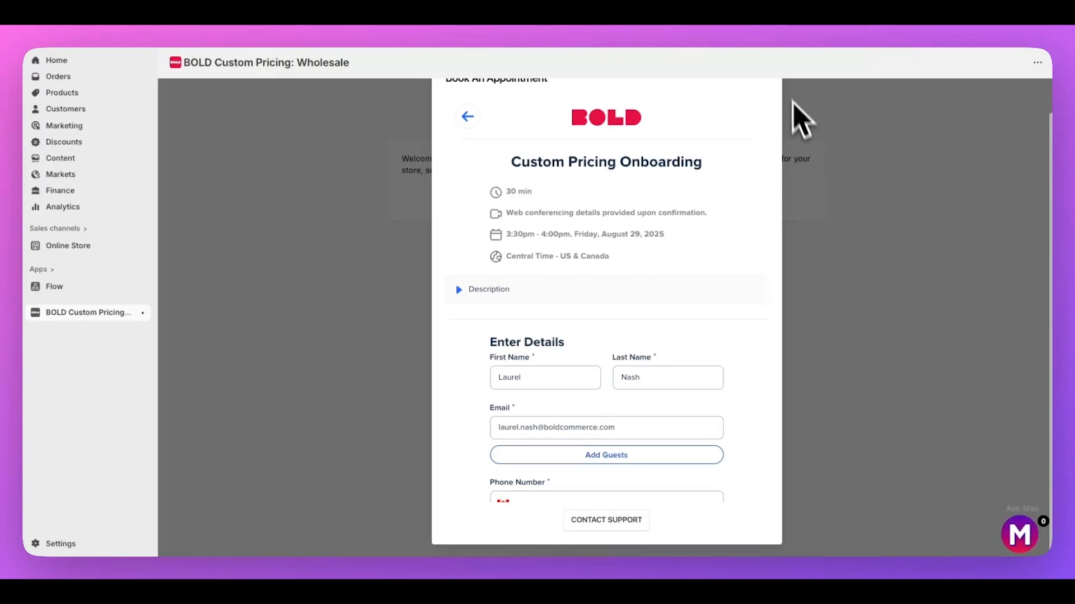
pyautogui.click(773, 100)
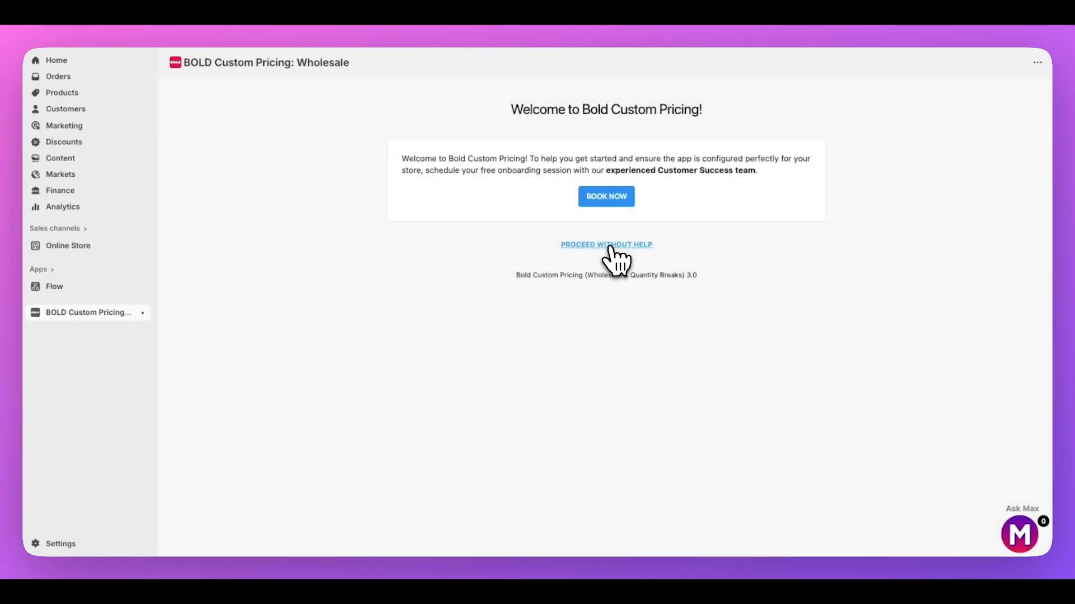
# - Proceed without help and answer Yes to the plan-finder questions, including quantity breaks and special pricing for specific customers or groups
pyautogui.click(610, 245)
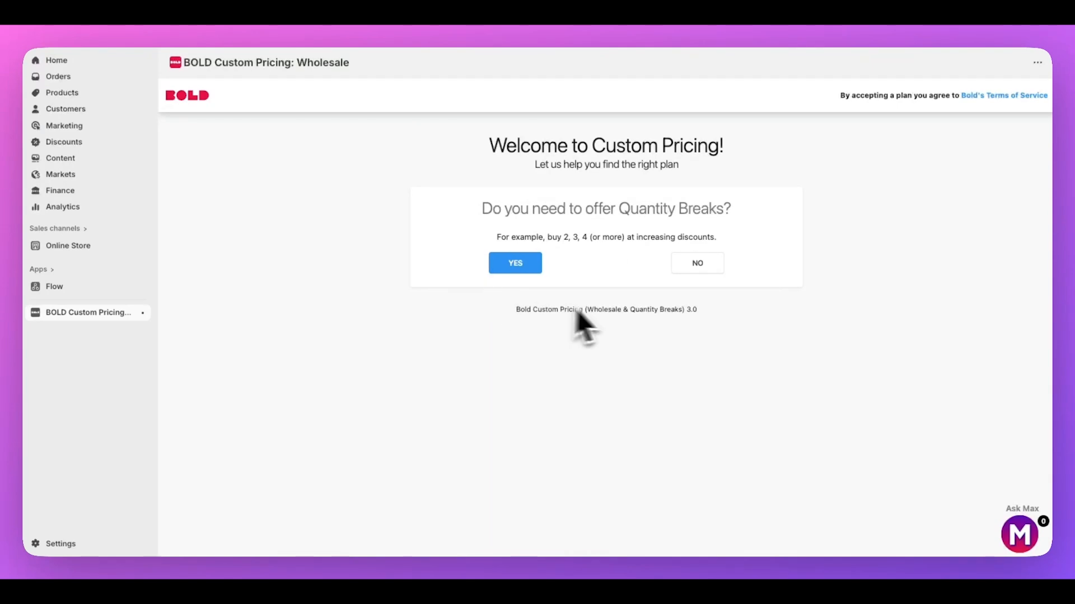
pyautogui.click(514, 265)
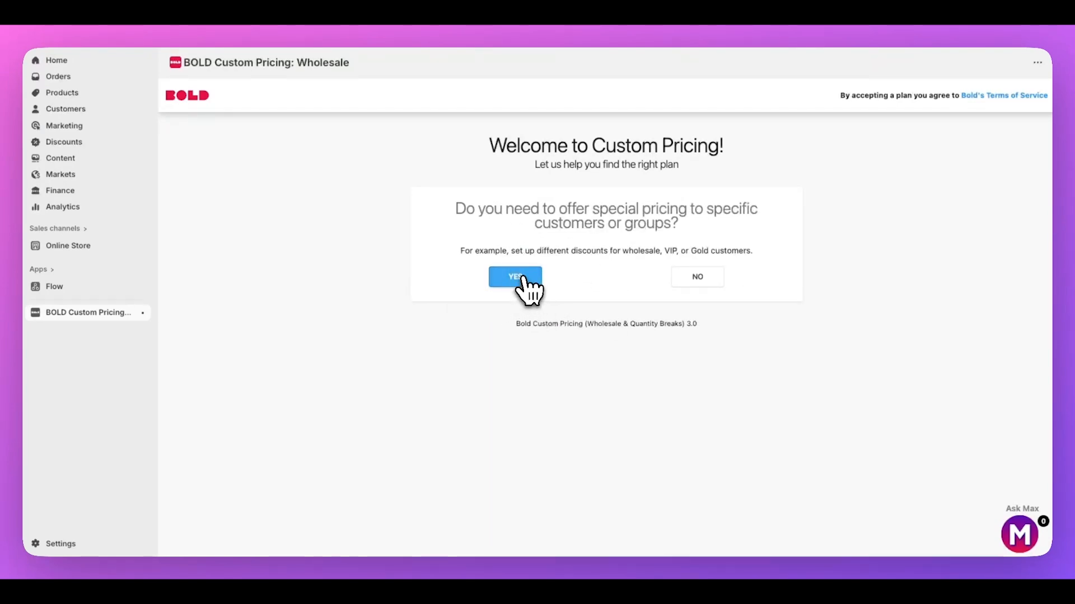
pyautogui.click(518, 275)
pyautogui.click(515, 276)
pyautogui.click(516, 277)
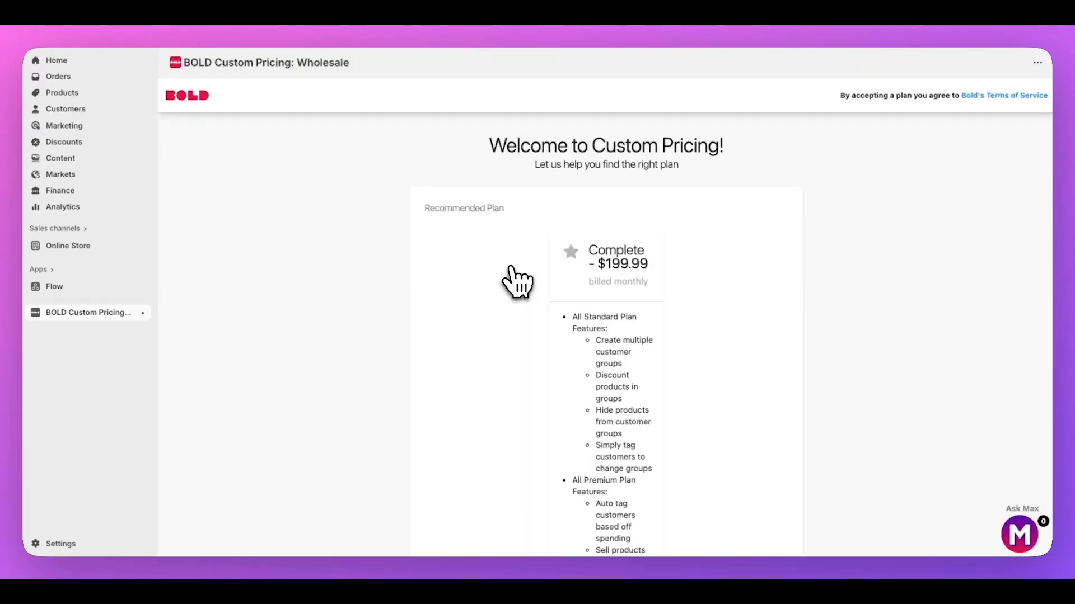
# - Choose the recommended Complete plan with Quantity Breaks at $199.99 per month and confirm the plan update
pyautogui.scroll(-1, 638, 336)
pyautogui.scroll(-9, 635, 326)
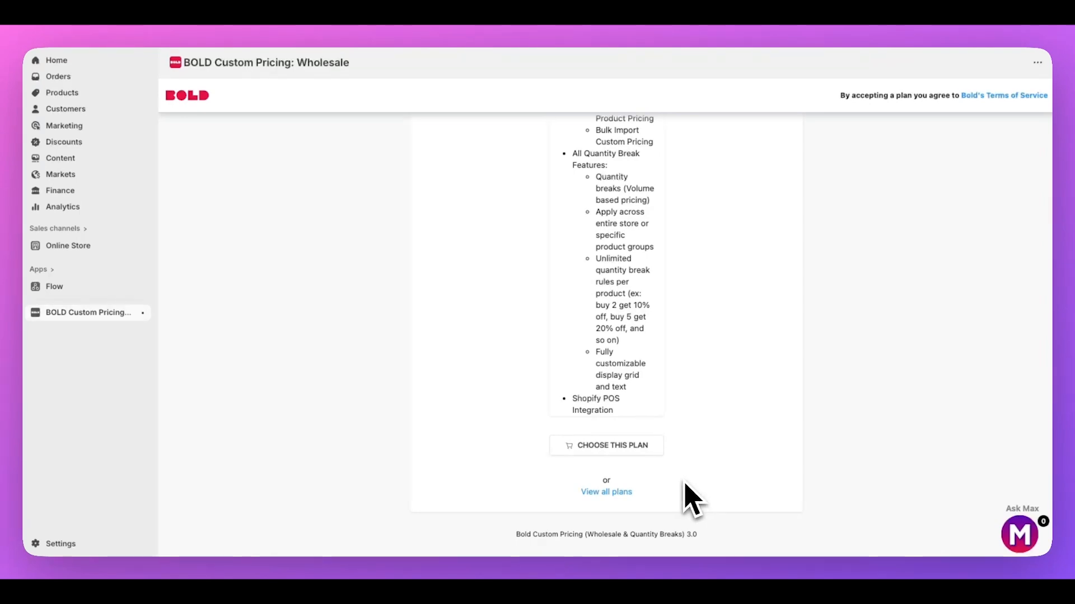
pyautogui.click(614, 449)
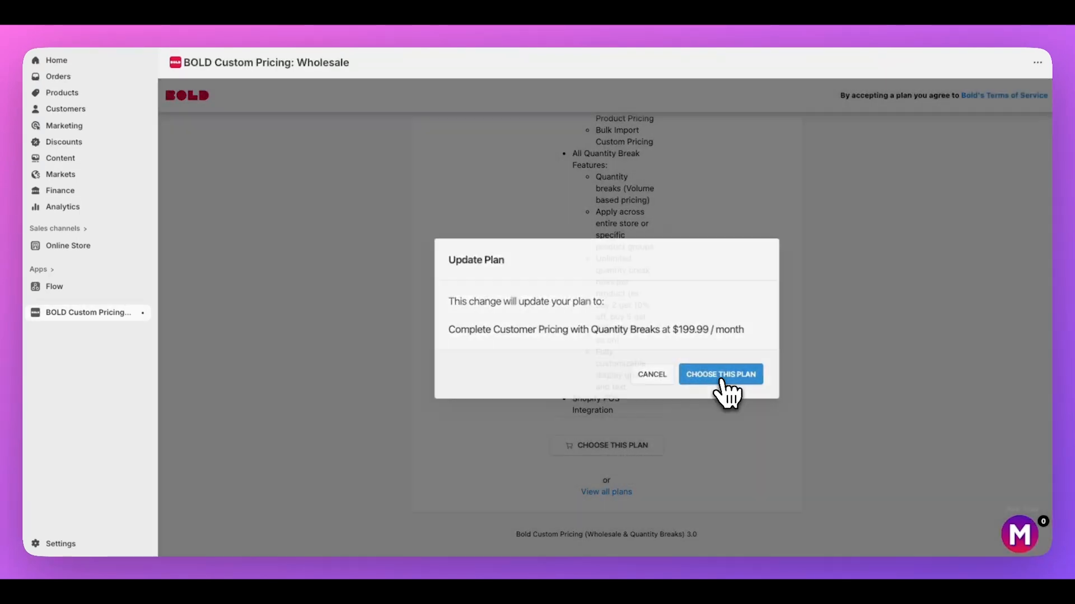
pyautogui.click(720, 377)
pyautogui.click(794, 250)
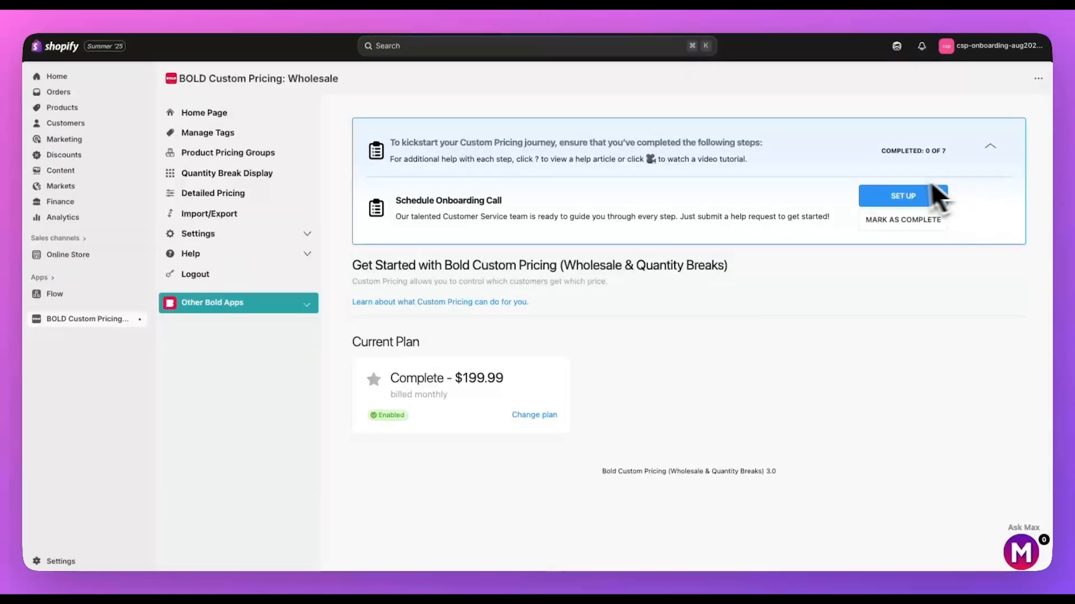
# - Mark the onboarding call as complete and set up the Custom Pricing installation on the Dawn theme
pyautogui.click(908, 224)
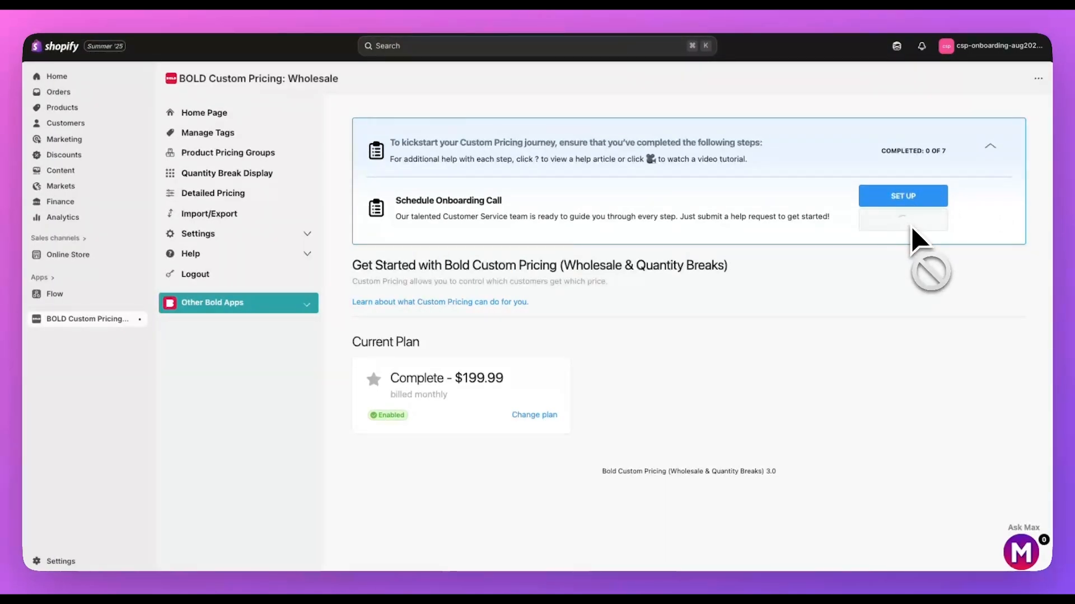
pyautogui.click(905, 212)
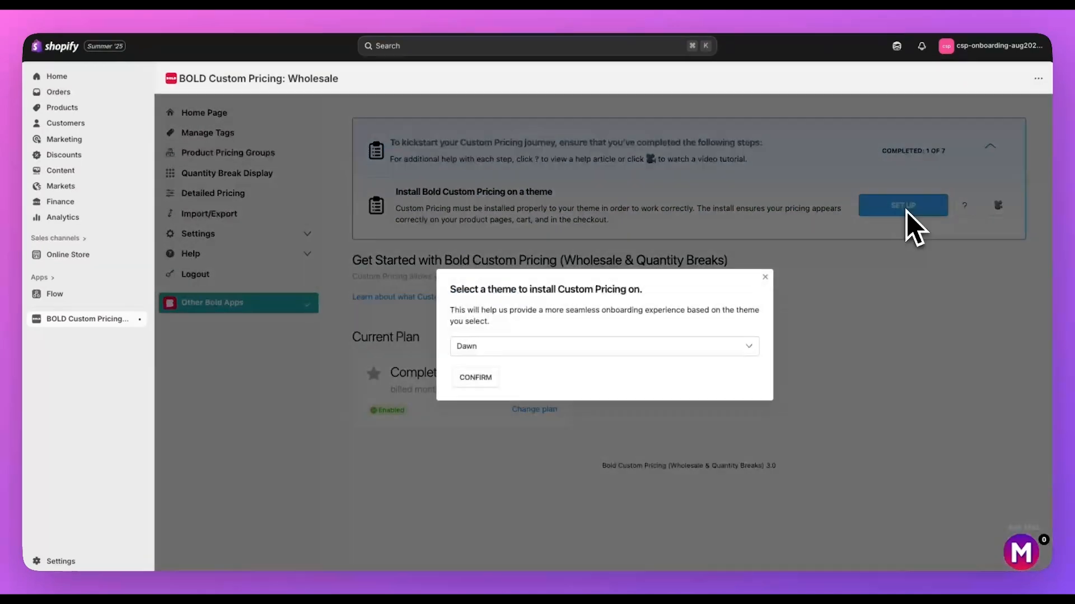
pyautogui.click(754, 347)
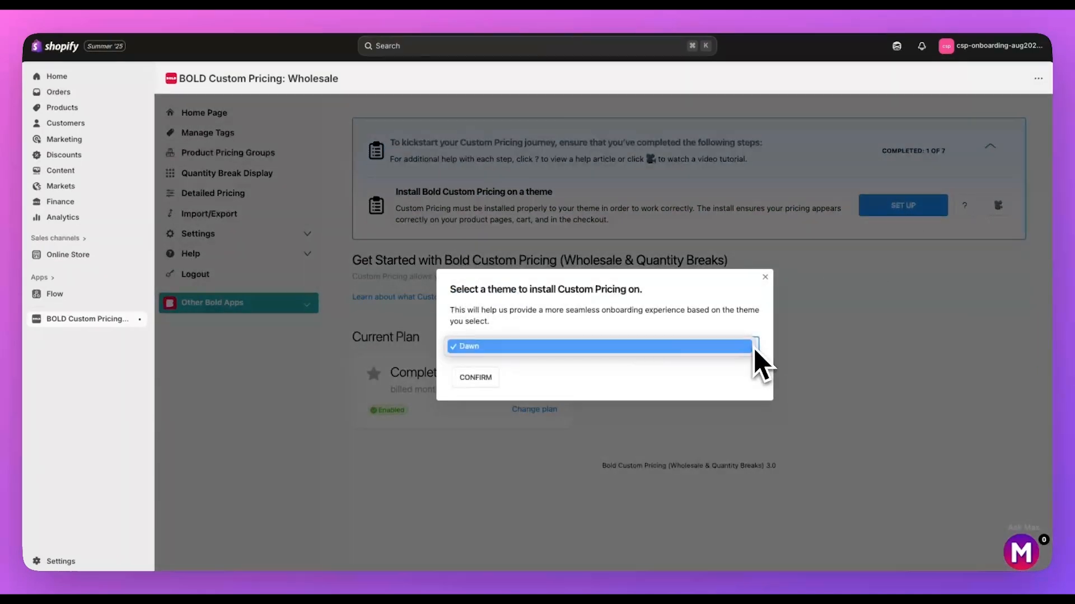
pyautogui.click(753, 351)
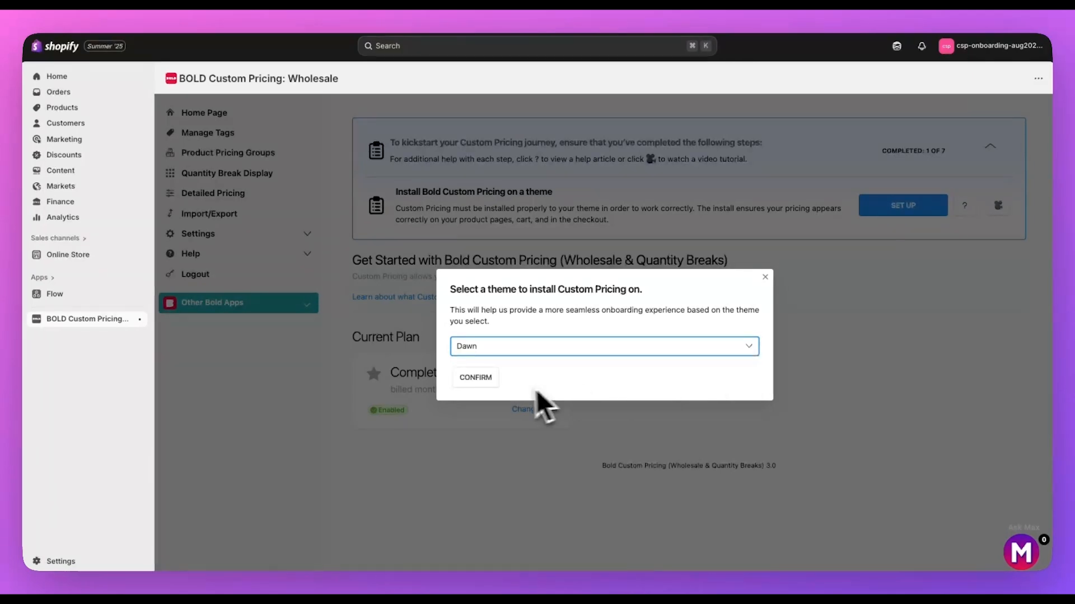
pyautogui.click(477, 379)
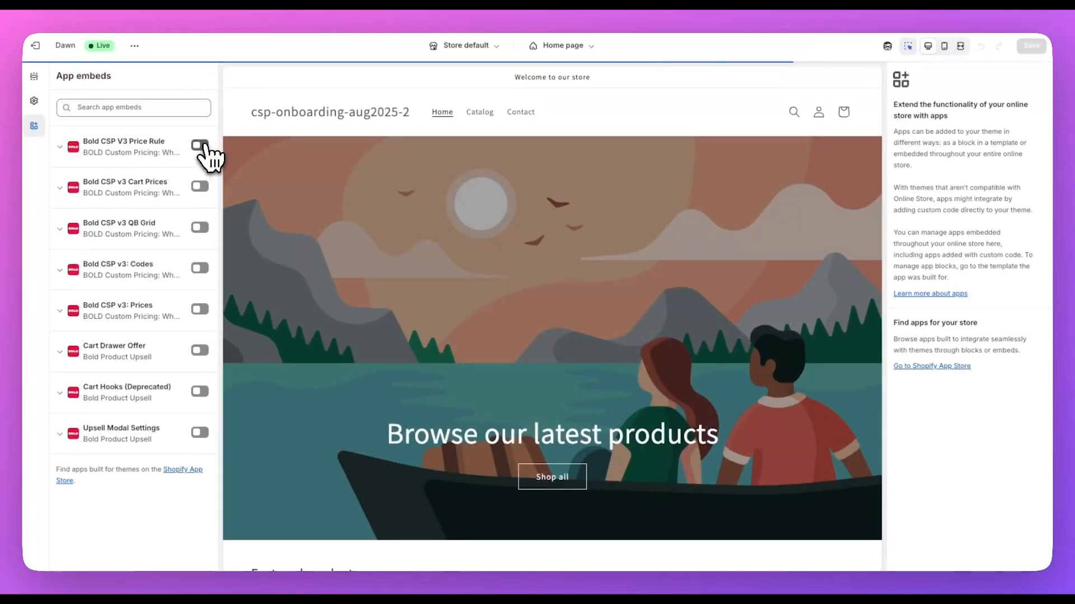
# - Enable the Bold CSP Price Rule, Cart Prices, QB Grid, Codes and Prices app embeds and save the theme
pyautogui.click(200, 146)
pyautogui.click(199, 185)
pyautogui.click(199, 228)
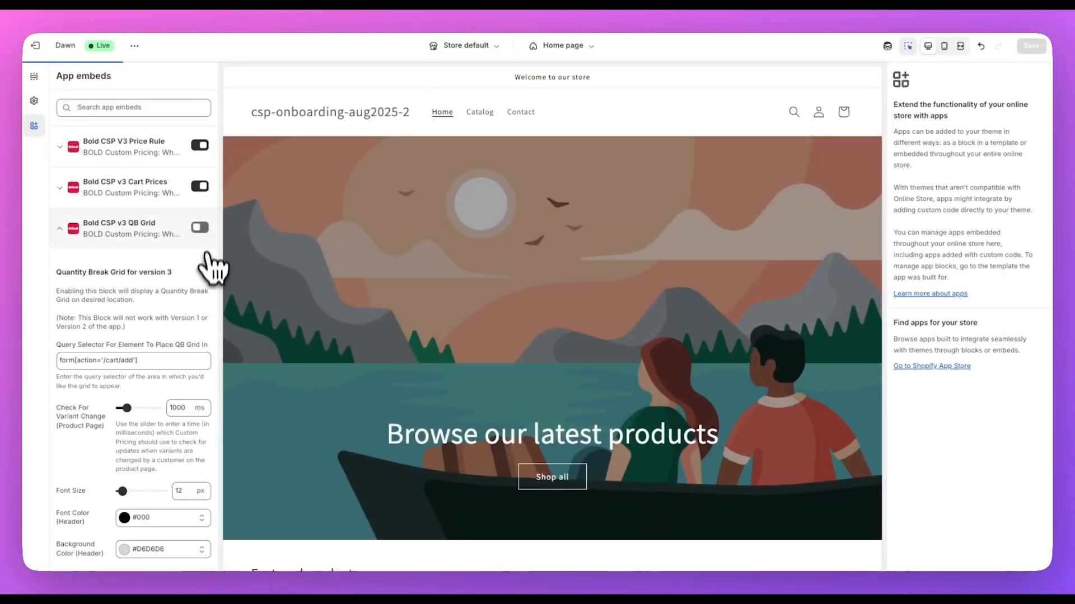
pyautogui.click(154, 238)
pyautogui.click(200, 268)
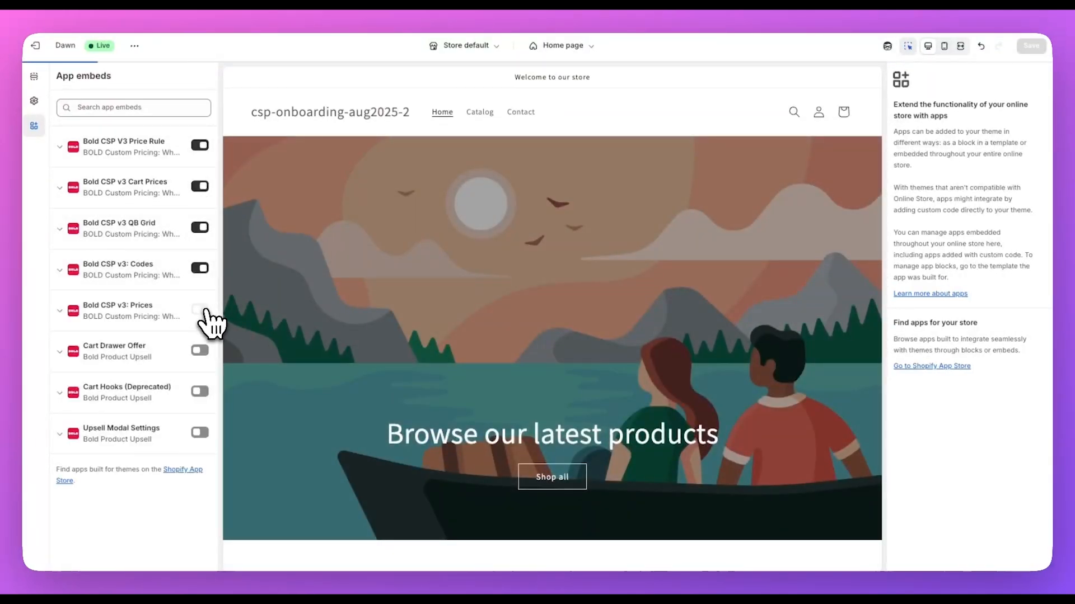
pyautogui.click(200, 309)
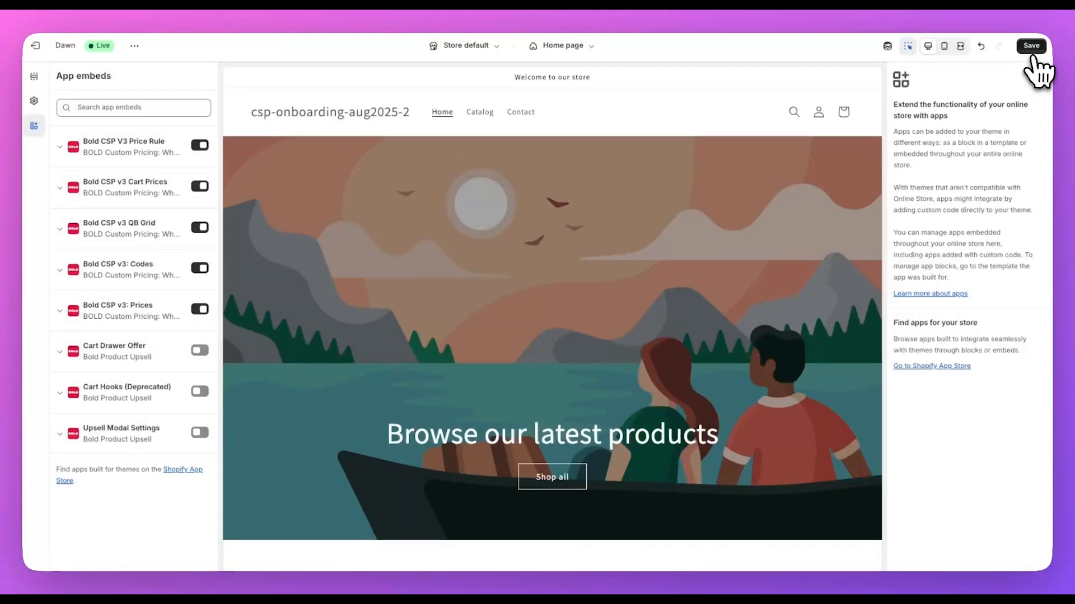
pyautogui.click(1032, 48)
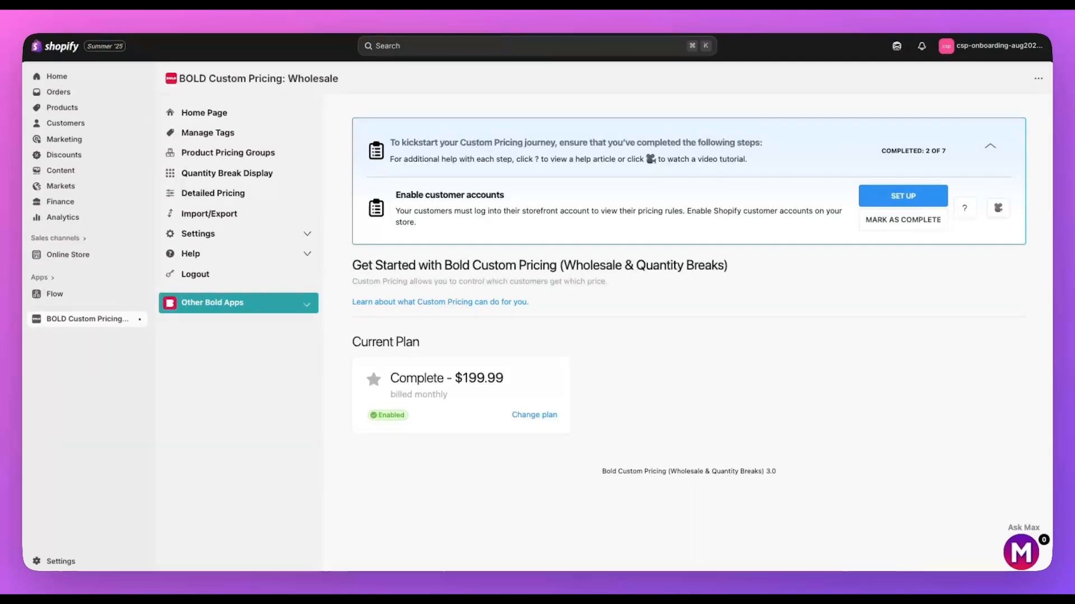
# - Check the store's customer accounts settings and mark the Enable customer accounts setup task as complete
pyautogui.moveTo(460, 219); pyautogui.dragTo(578, 245)
pyautogui.click(591, 248)
pyautogui.click(902, 202)
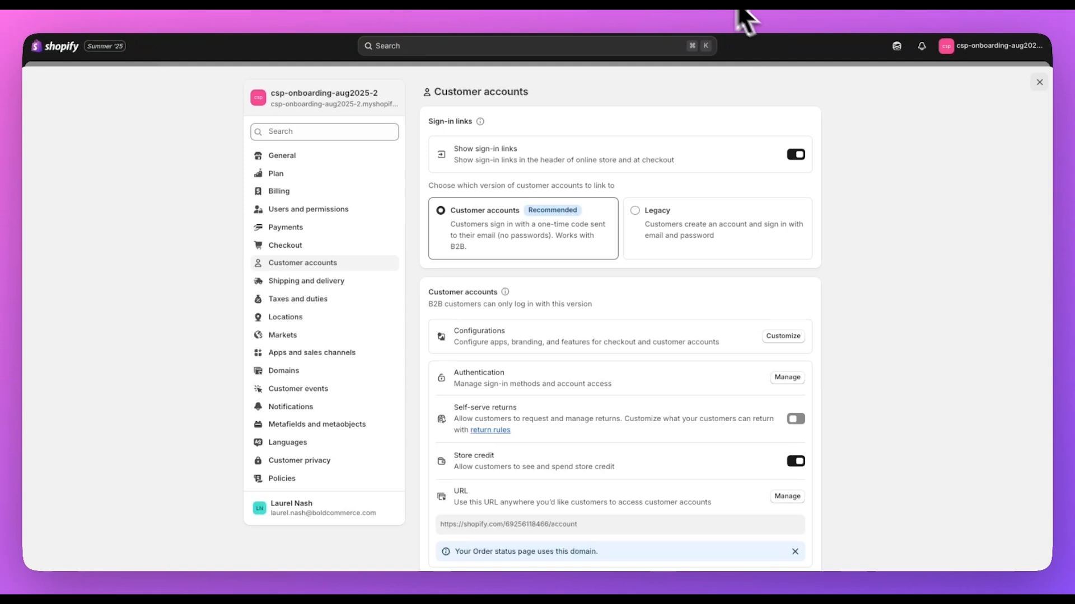
pyautogui.click(633, 5)
pyautogui.click(883, 219)
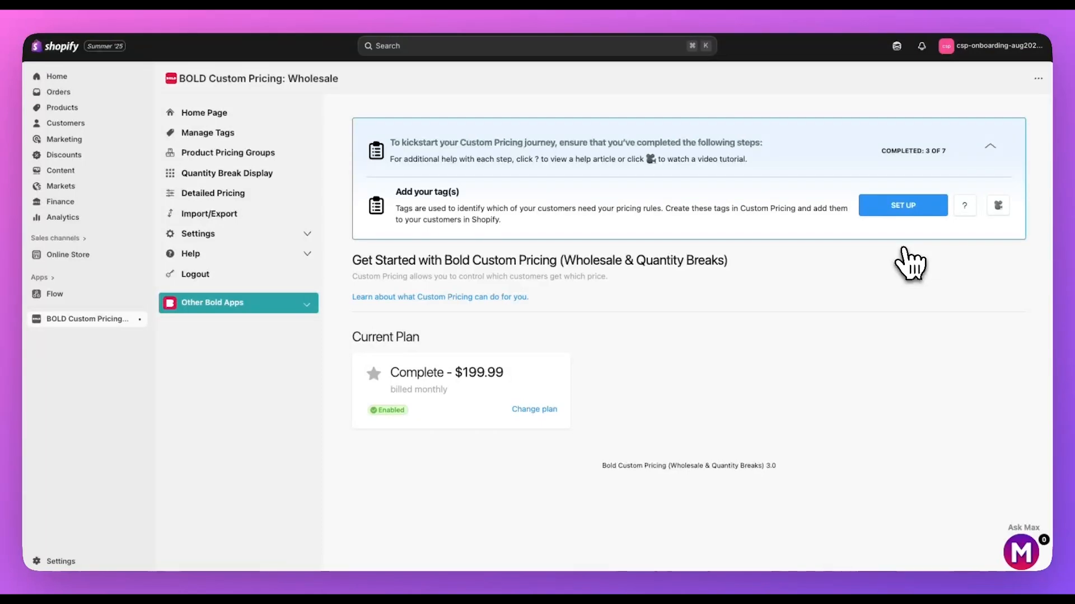
# - Start the tag setup task and add a new customer tag named VIP
pyautogui.moveTo(399, 192); pyautogui.dragTo(457, 205)
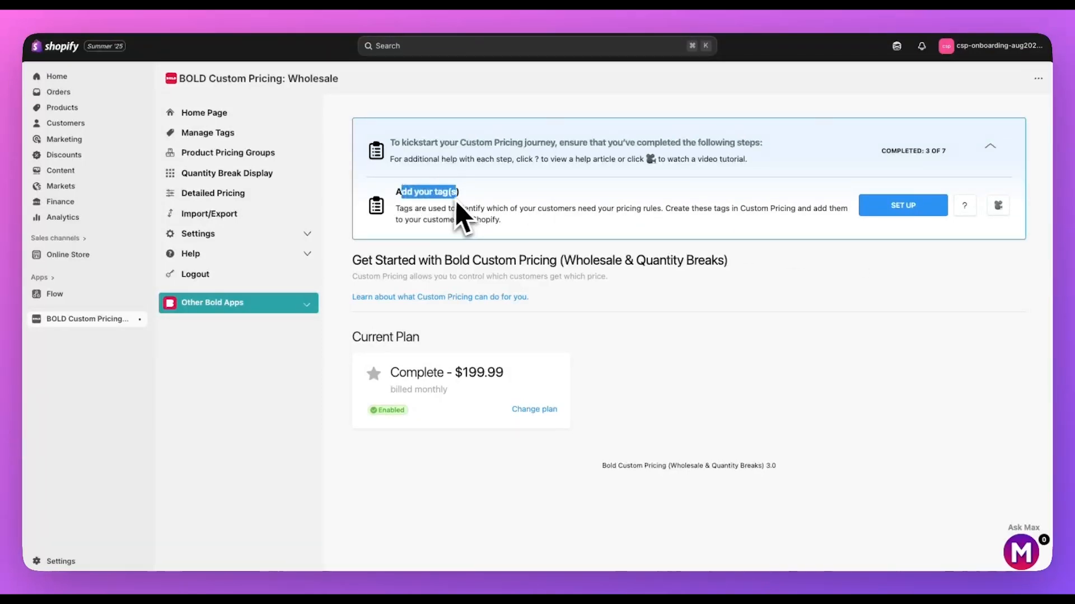
pyautogui.click(897, 208)
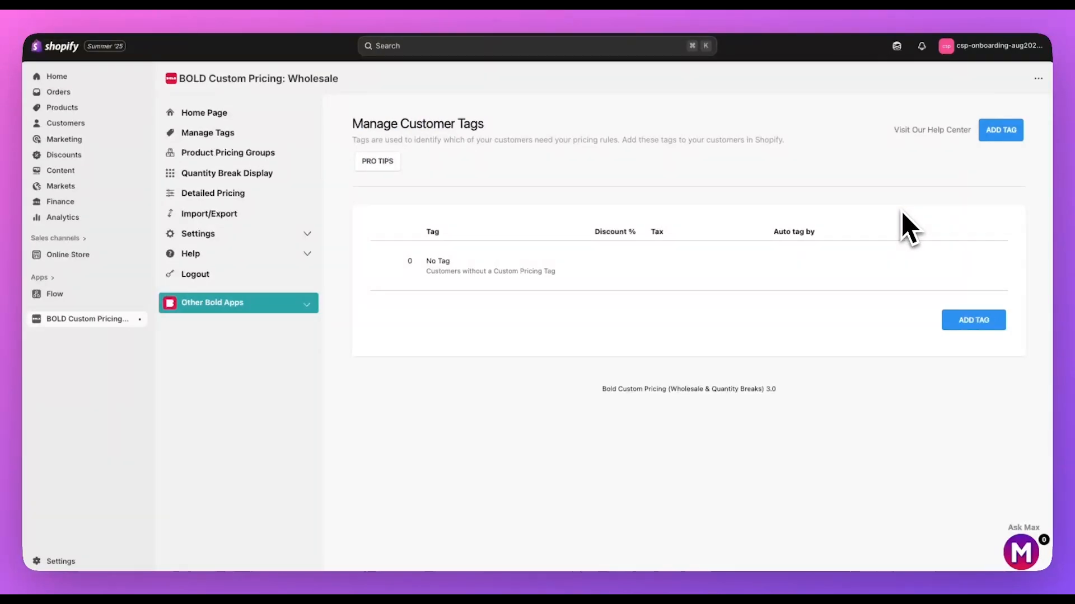
pyautogui.click(1001, 268)
pyautogui.scroll(-1, 985, 305)
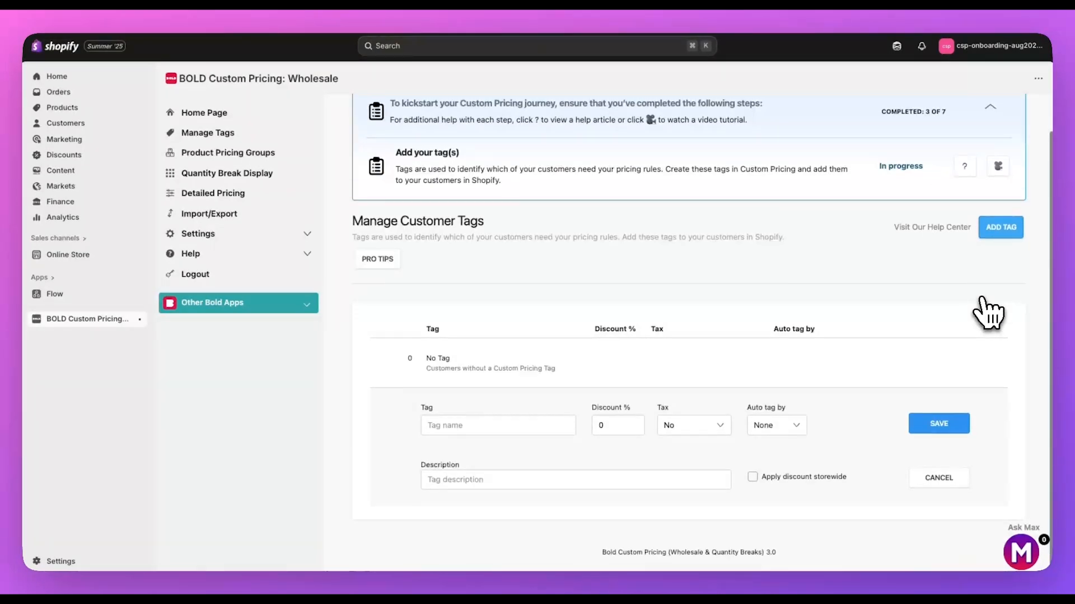
pyautogui.click(511, 426)
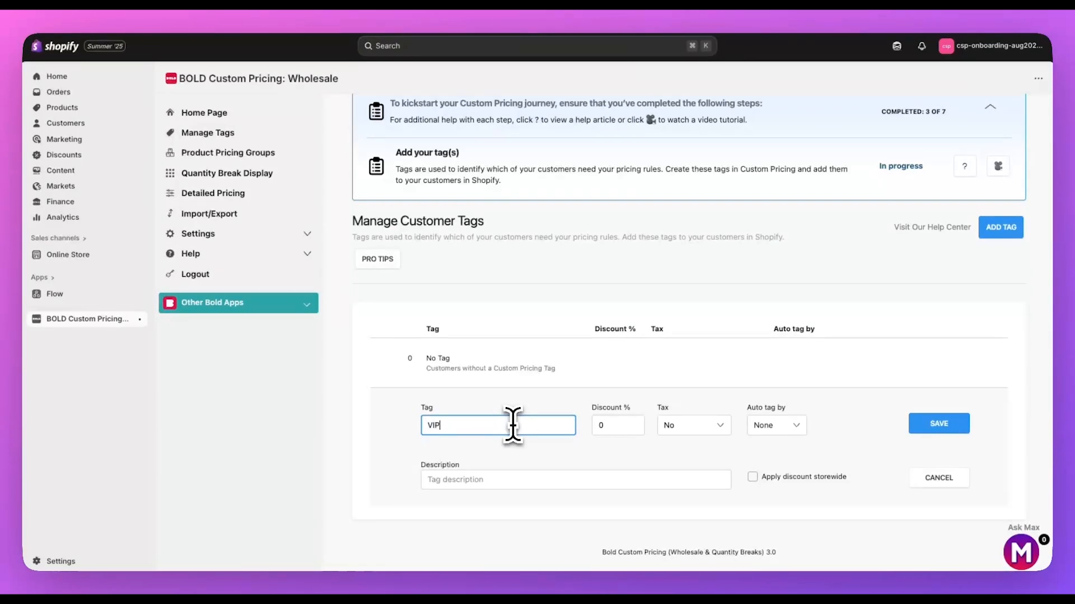
pyautogui.write('VIP')
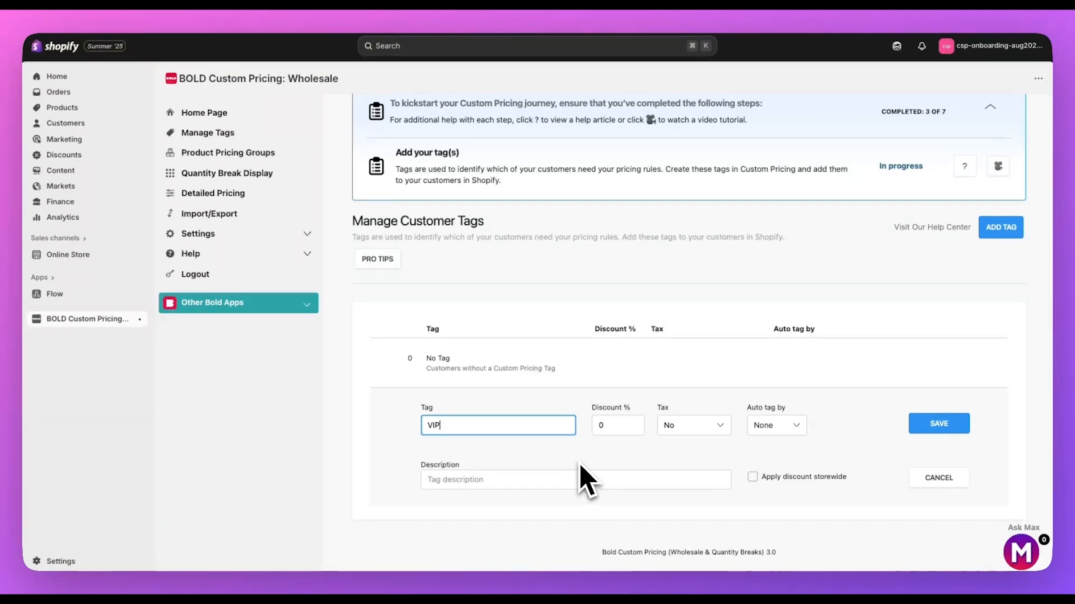
# - Give the VIP tag a 10% discount, Product default tax, auto tagging None and the description VIP Membership
pyautogui.click(606, 428)
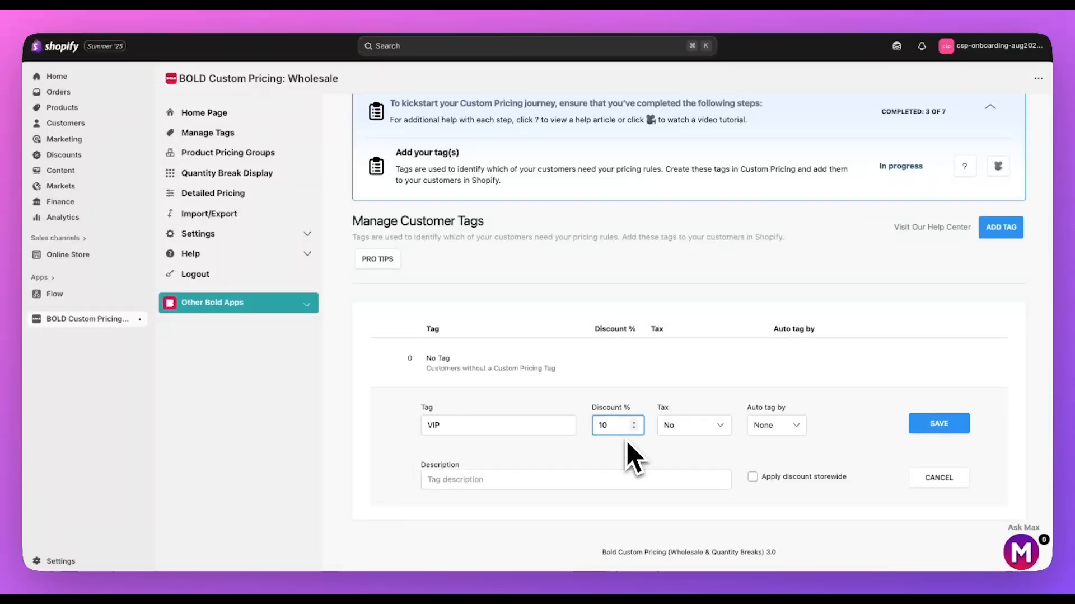
pyautogui.click(722, 427)
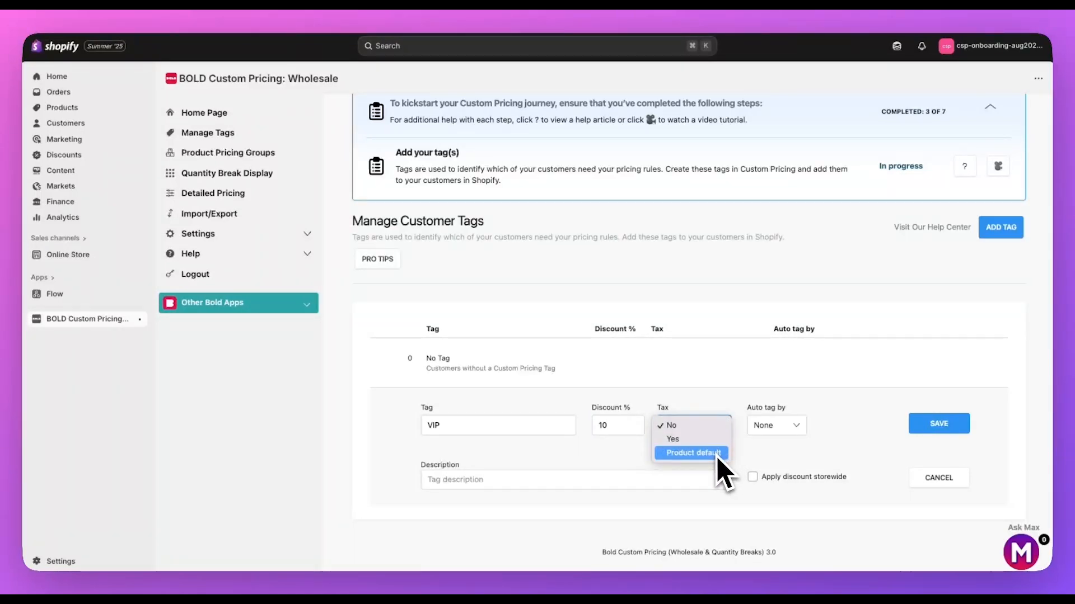
pyautogui.click(716, 454)
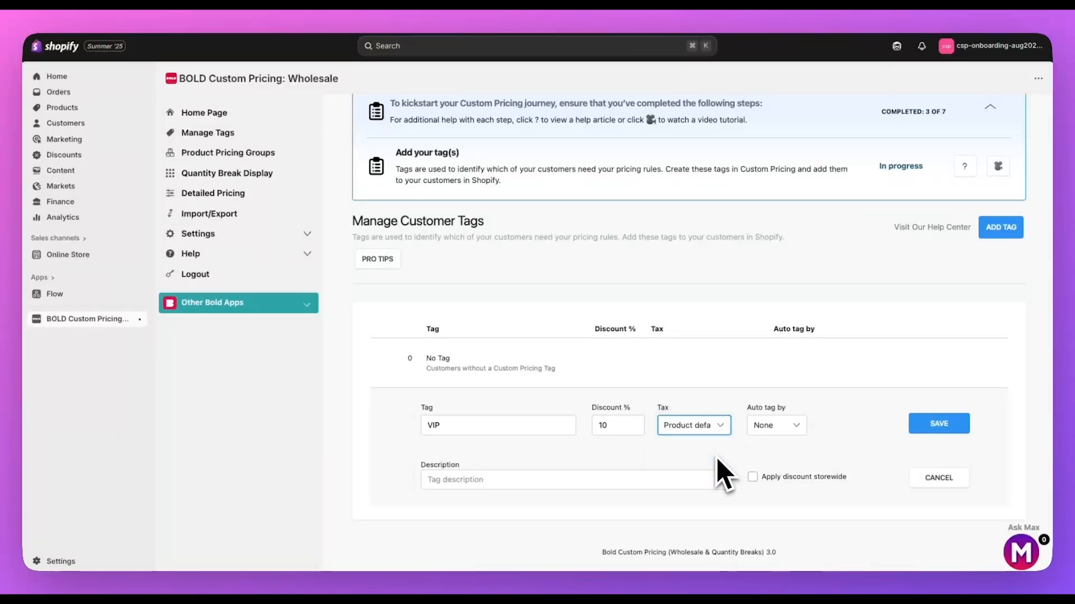
pyautogui.click(796, 430)
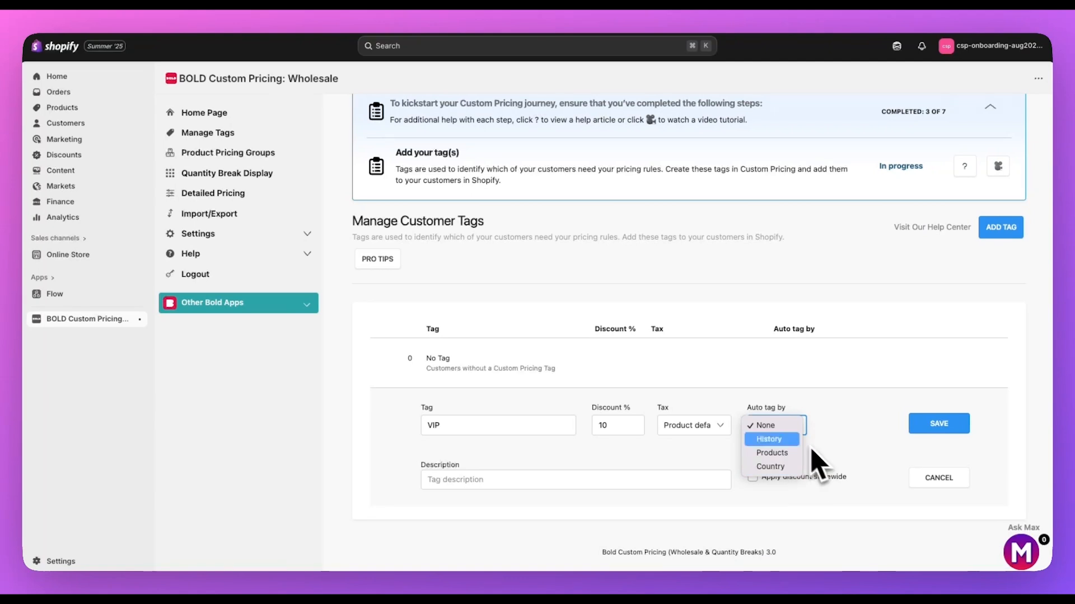
pyautogui.click(784, 427)
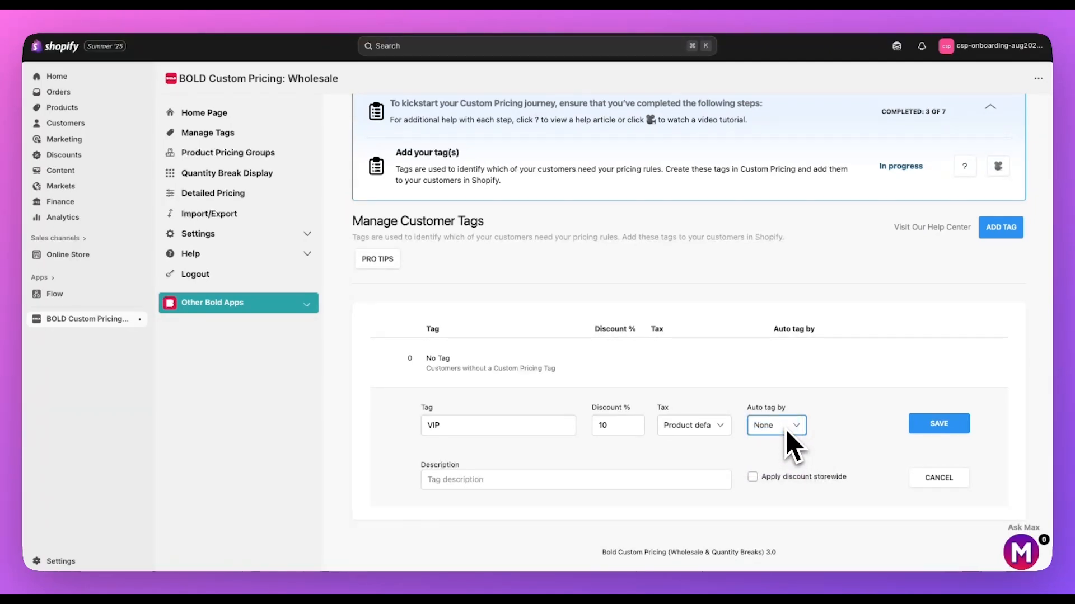
pyautogui.click(490, 480)
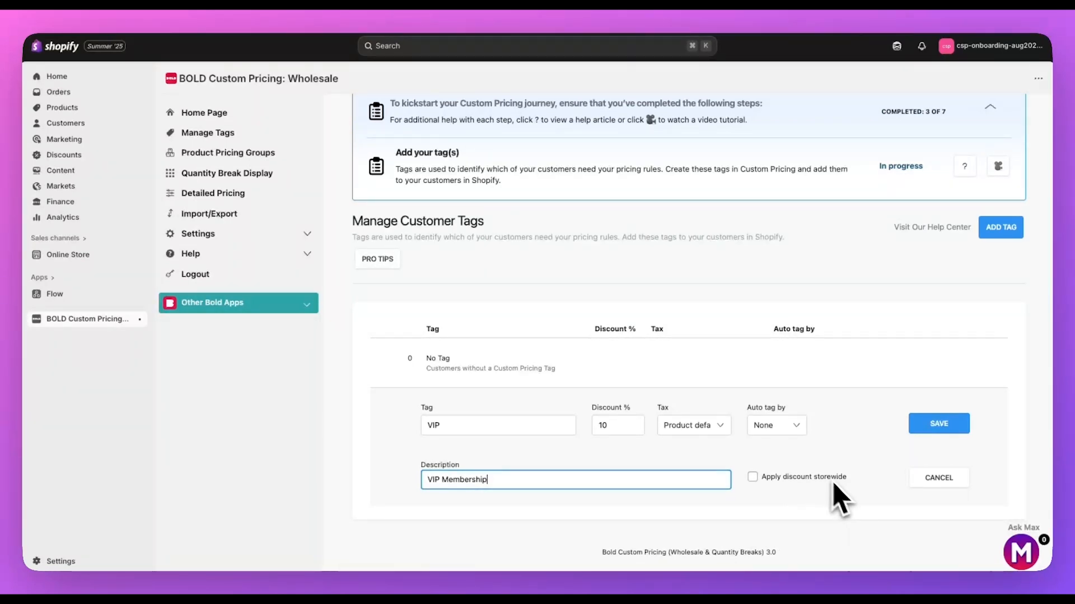
# - Leave the storewide discount option off for the VIP tag and save the tag
pyautogui.click(753, 477)
pyautogui.click(753, 478)
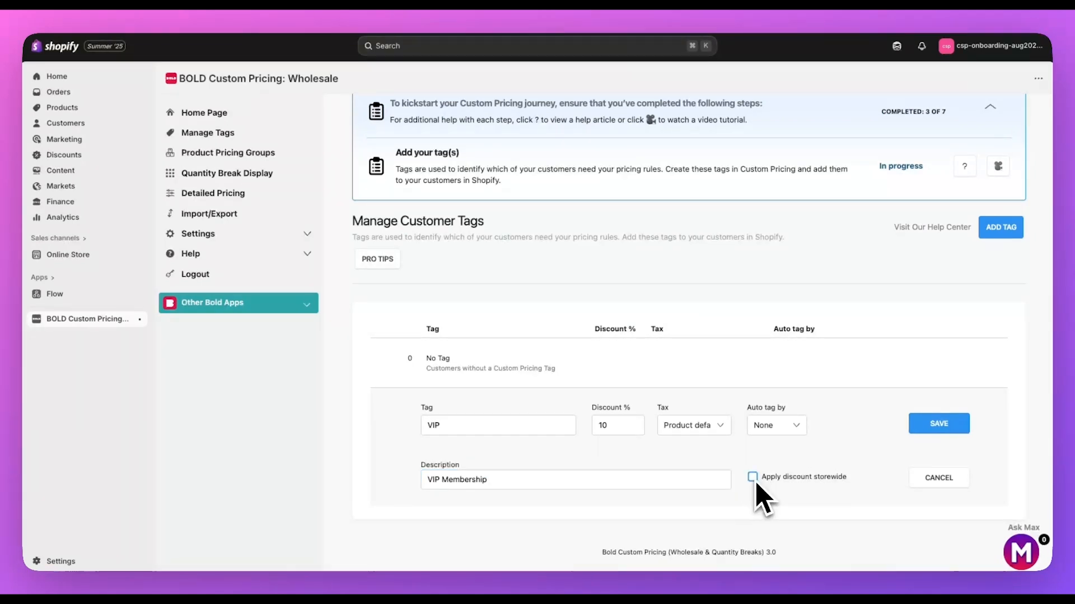
pyautogui.click(934, 425)
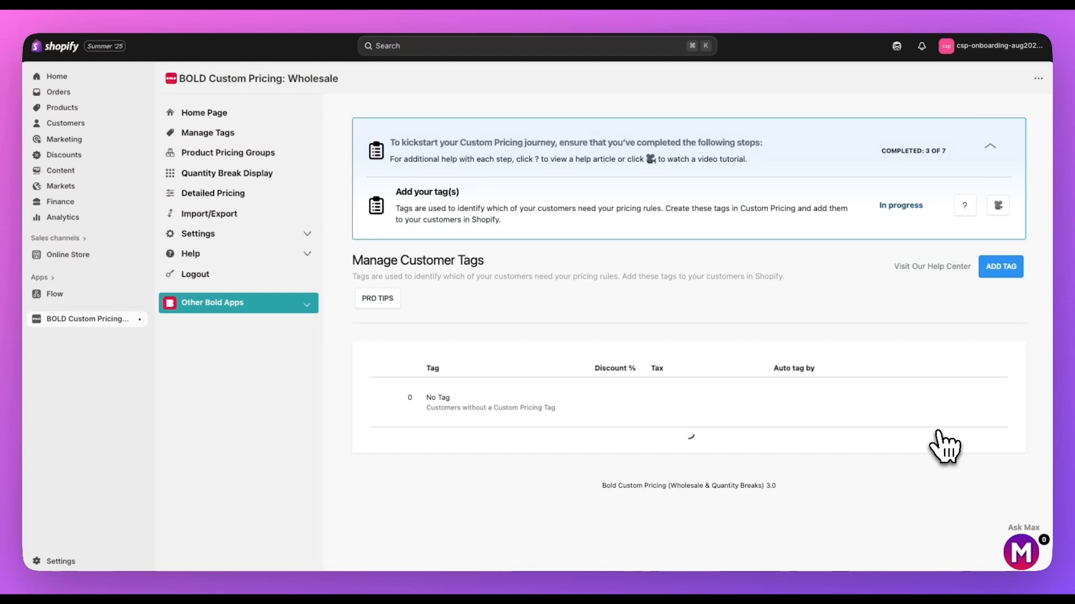
# - Add and save a Gold customer tag with a 15% discount, Product default tax and the description Gold Member
pyautogui.click(973, 483)
pyautogui.scroll(-1, 564, 499)
pyautogui.click(513, 432)
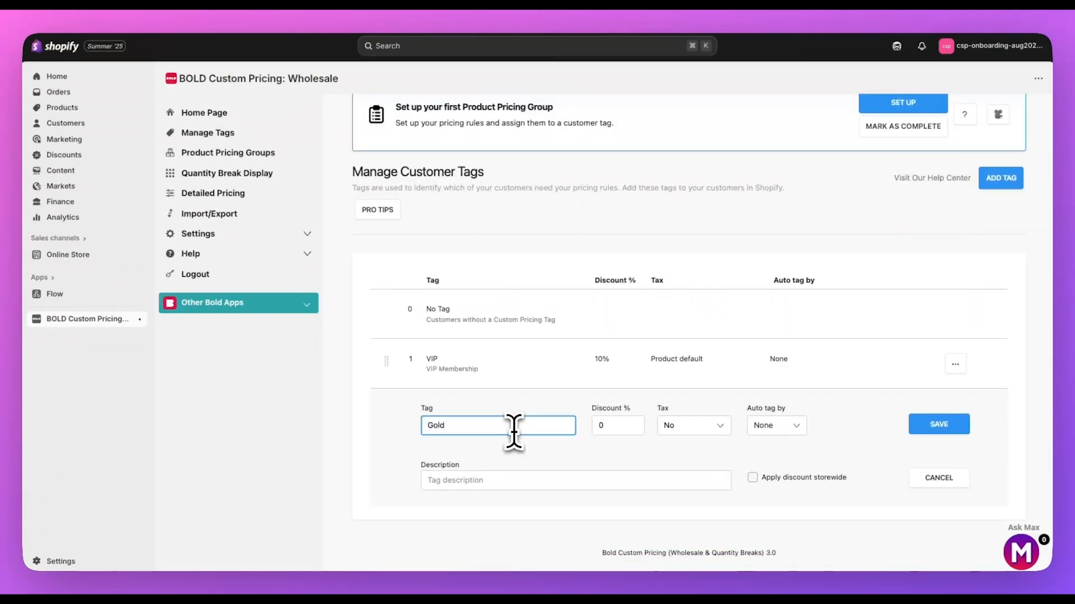
pyautogui.doubleClick(616, 425)
pyautogui.write('15')
pyautogui.click(694, 426)
pyautogui.click(711, 450)
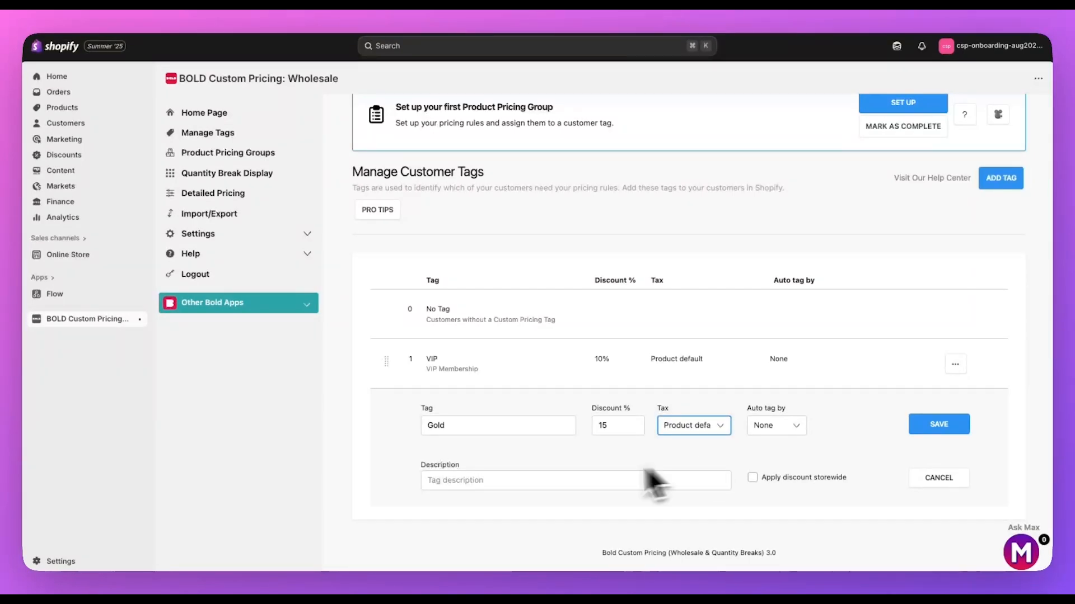
pyautogui.click(571, 480)
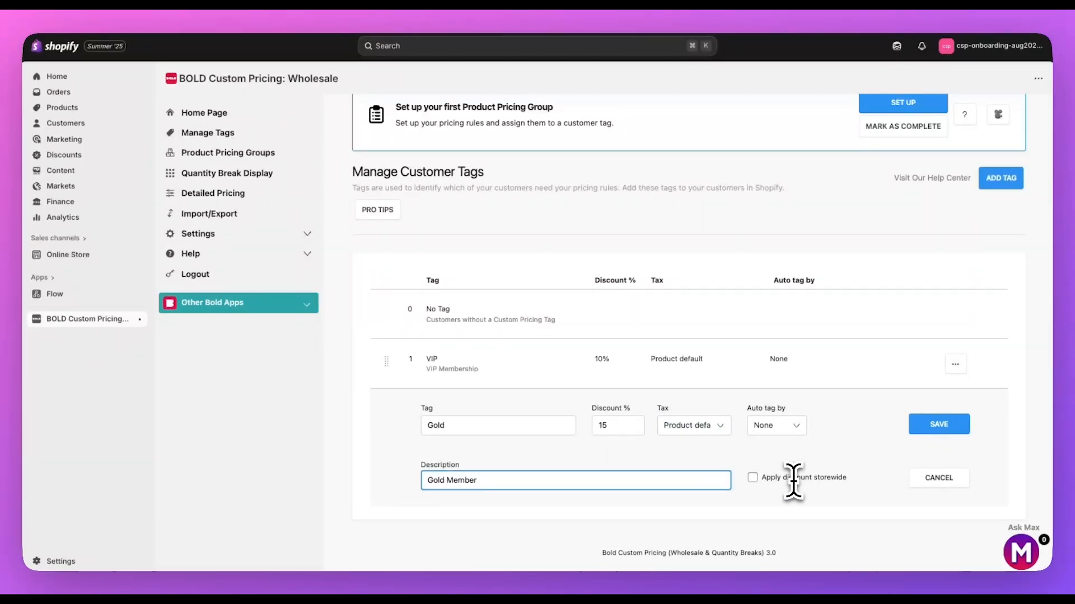
pyautogui.click(941, 427)
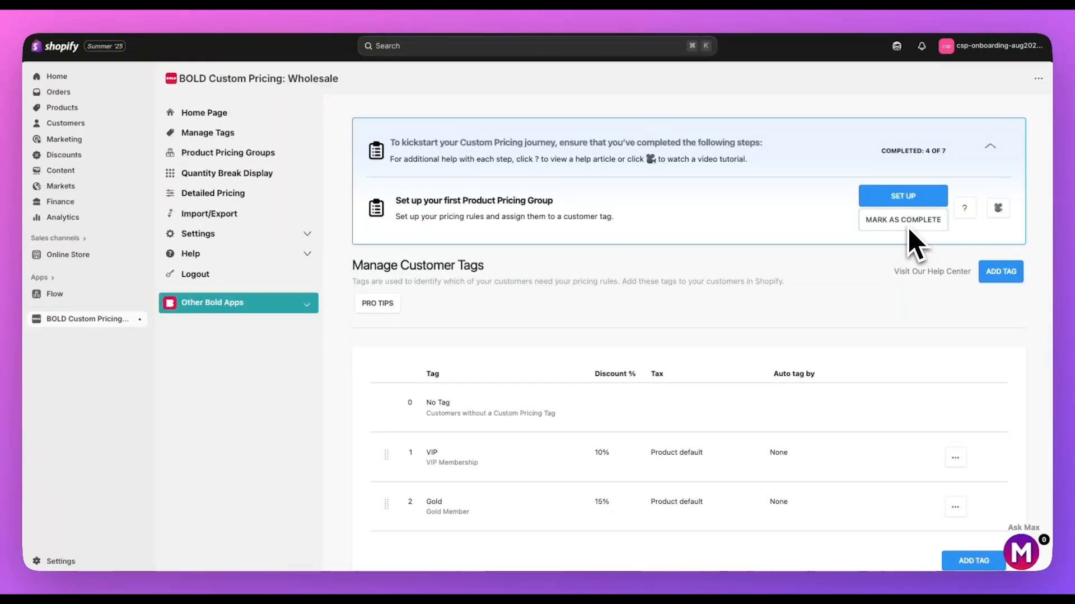
# - Start the product pricing group setup and create a group named Coffee Syrups with the Percent Discount calculation type
pyautogui.click(906, 198)
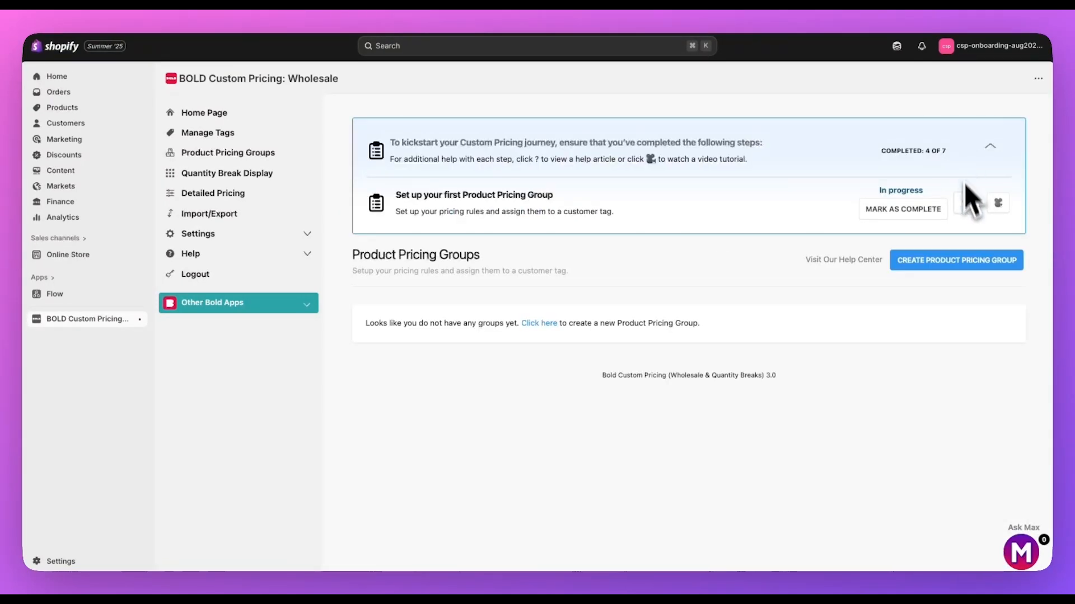
pyautogui.click(966, 261)
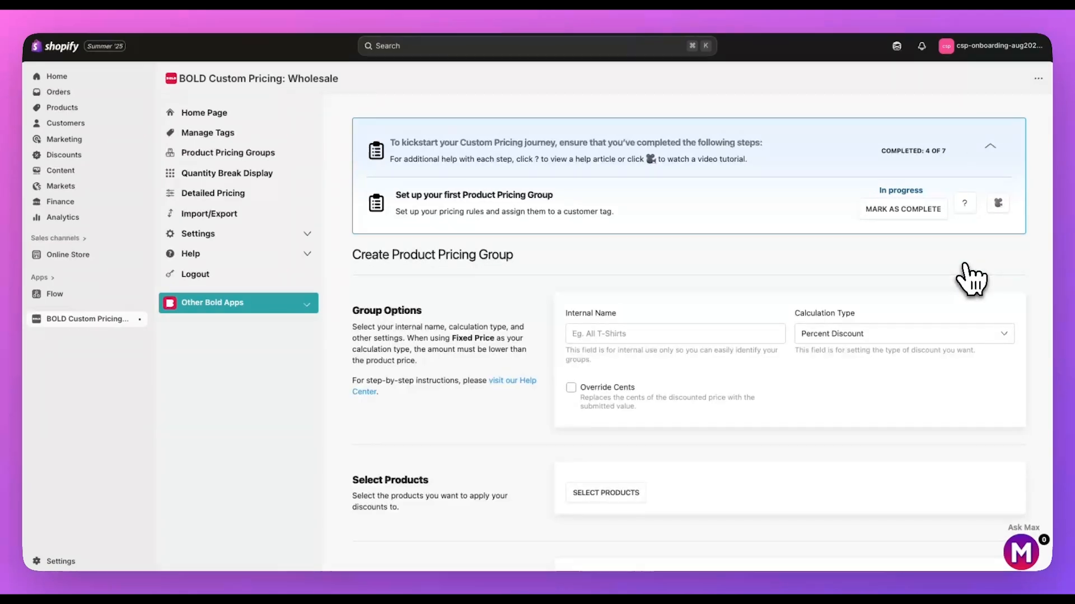
pyautogui.scroll(-3, 972, 279)
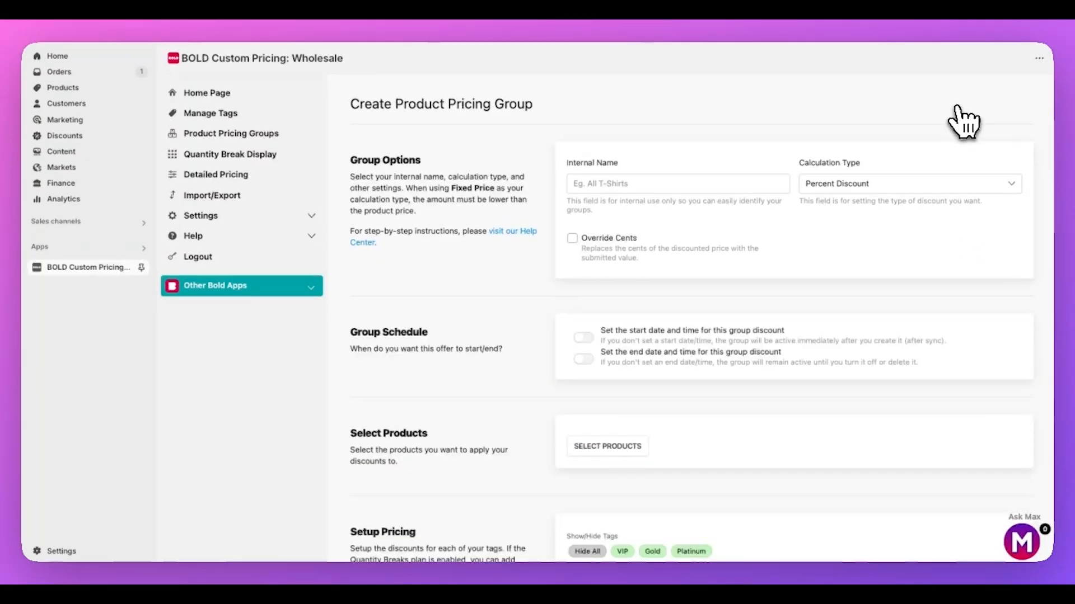
pyautogui.click(624, 183)
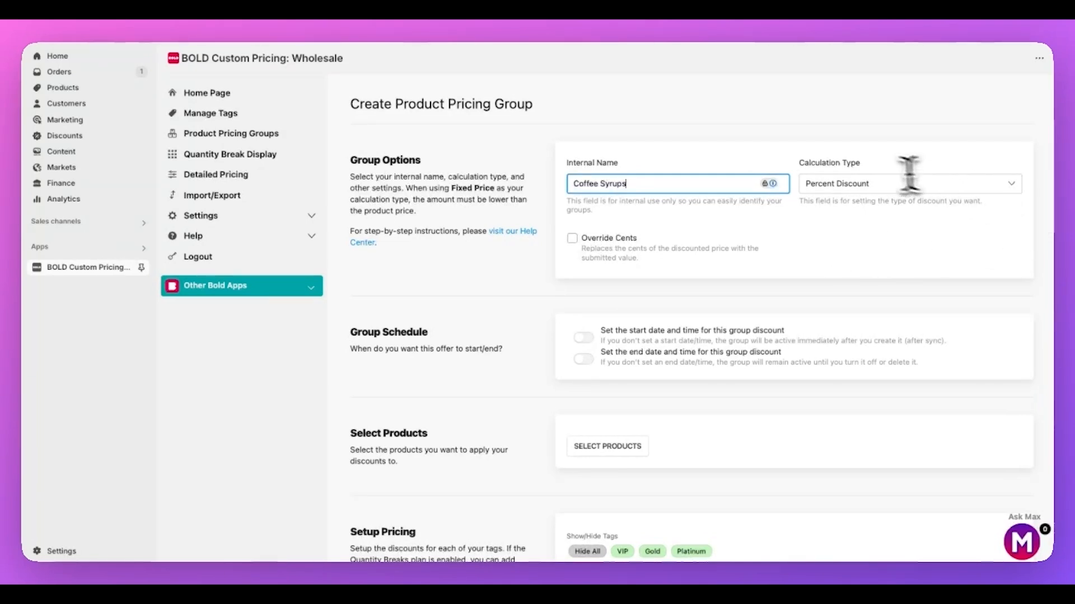
pyautogui.click(1014, 188)
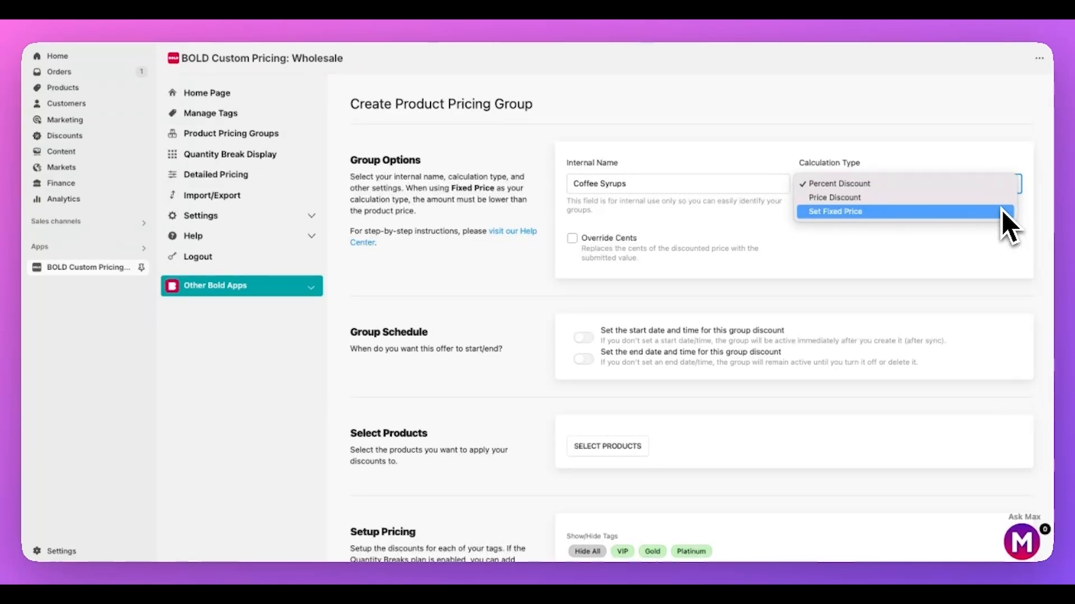
pyautogui.click(974, 189)
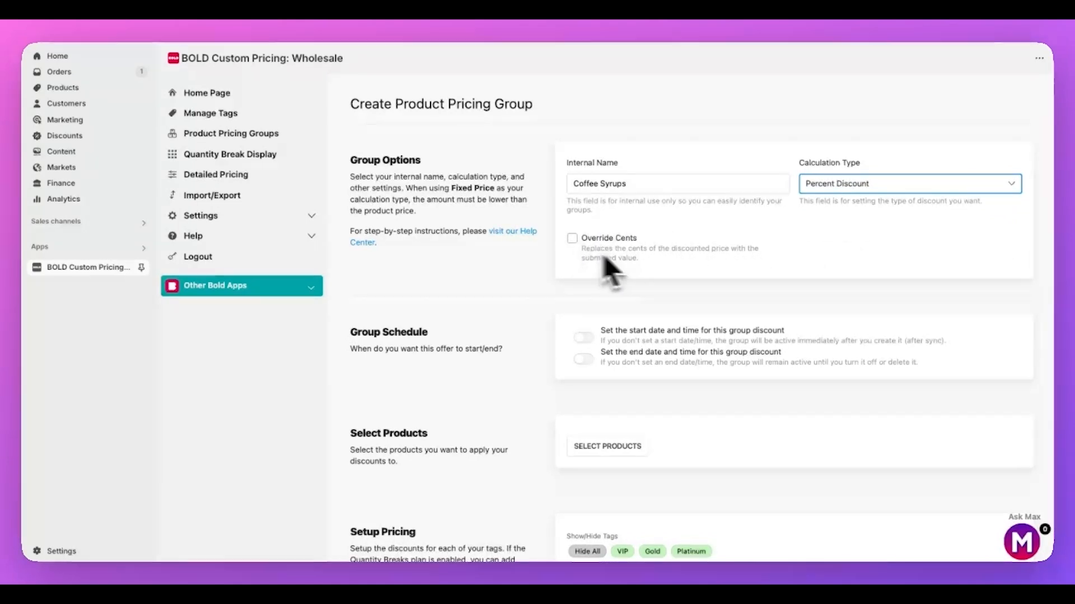
# - Enable Override Cents for the pricing group and set the cents value to 99
pyautogui.click(573, 239)
pyautogui.click(599, 286)
pyautogui.write('0')
pyautogui.write('99')
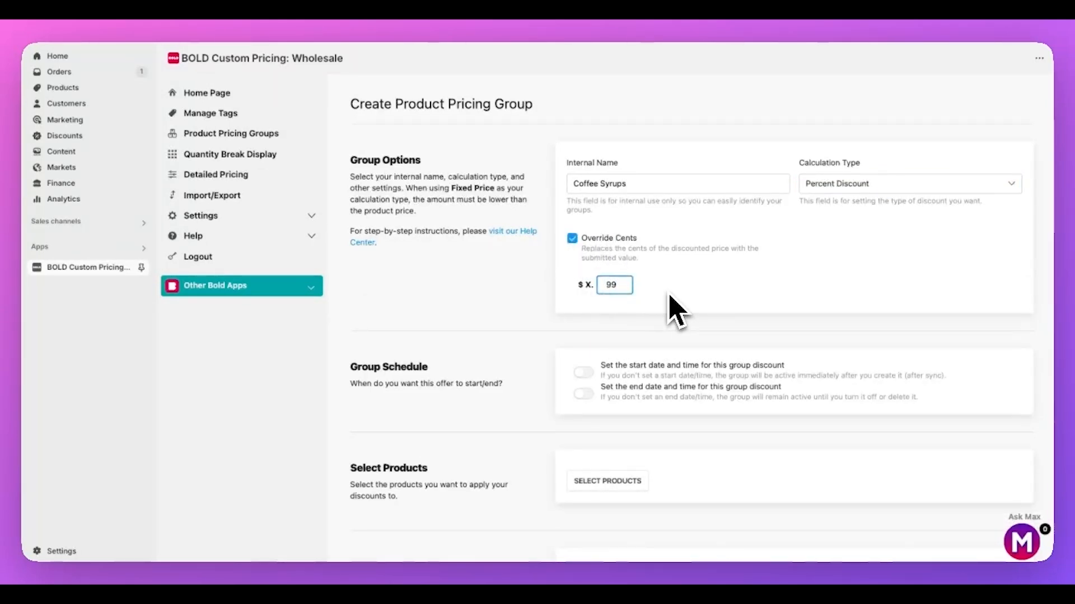
# - Try the start date and time schedule for the group discount, view its calendar and turn it off again
pyautogui.scroll(-3, 687, 297)
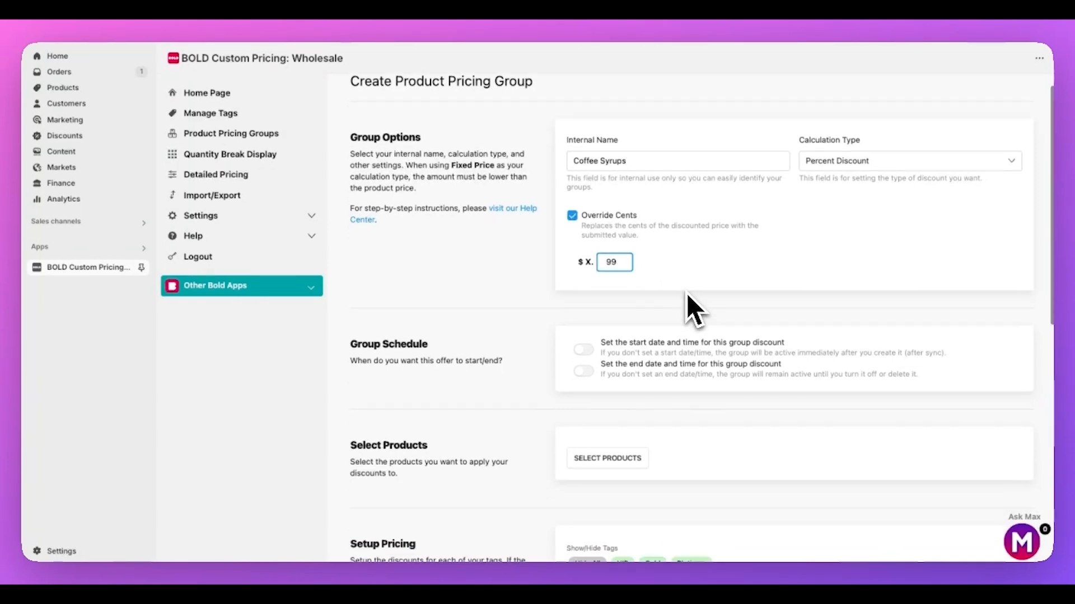
pyautogui.click(583, 284)
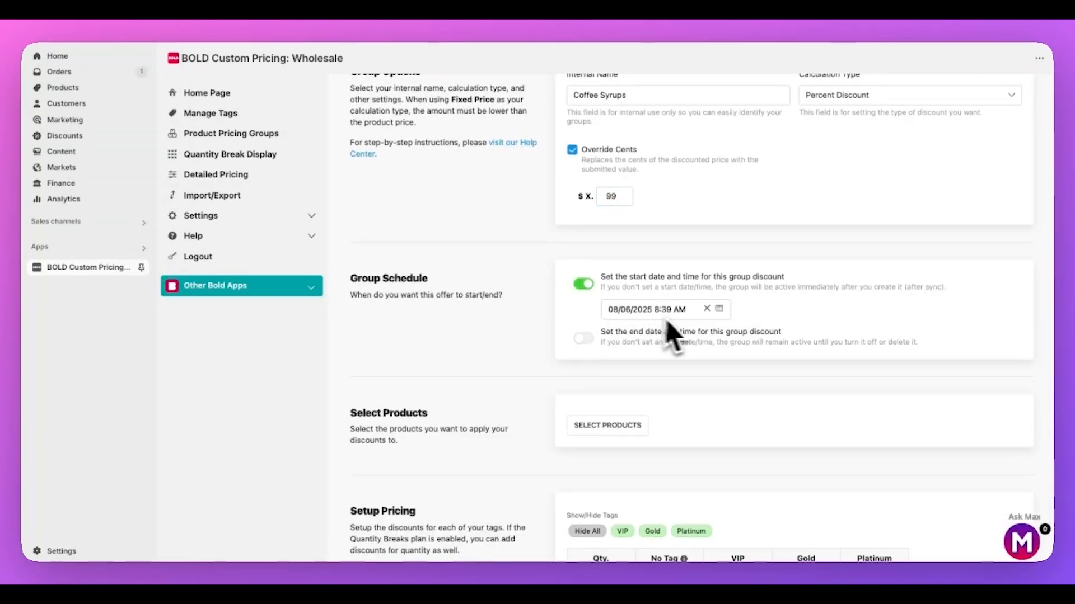
pyautogui.click(719, 309)
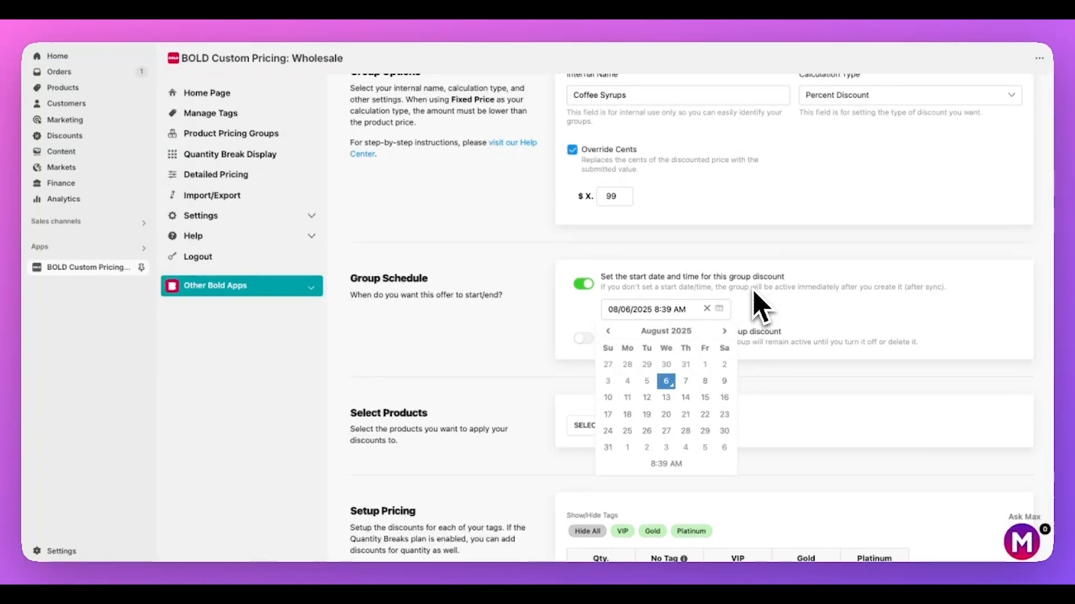
pyautogui.click(583, 284)
# - Select the Caramel, Hazelnut and Vanilla Bold Coffee Syrup products for the pricing group and save the selection
pyautogui.scroll(-2, 761, 386)
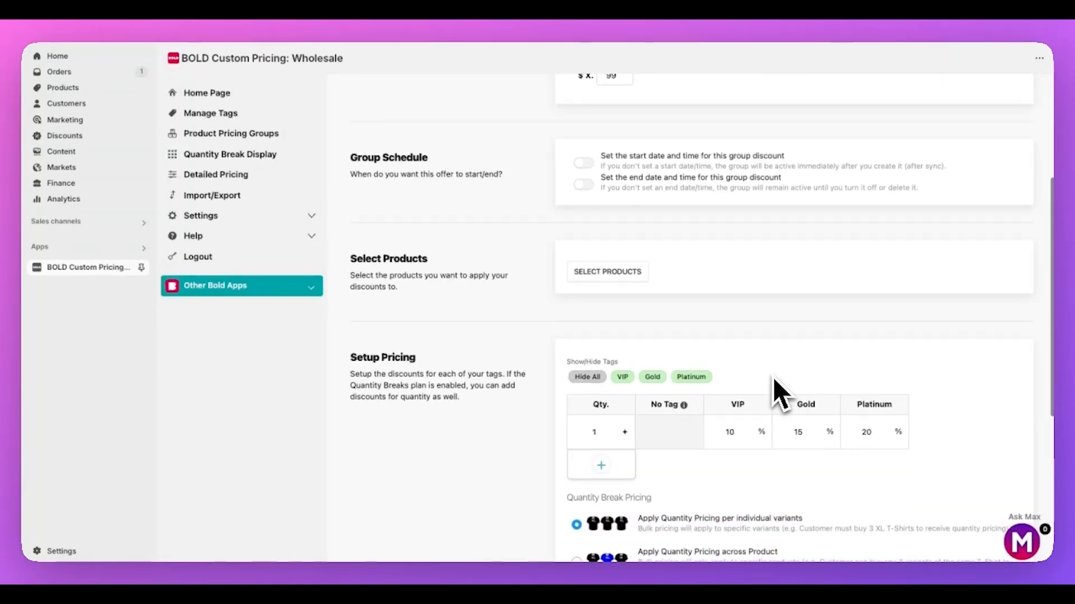
pyautogui.click(616, 274)
pyautogui.click(620, 175)
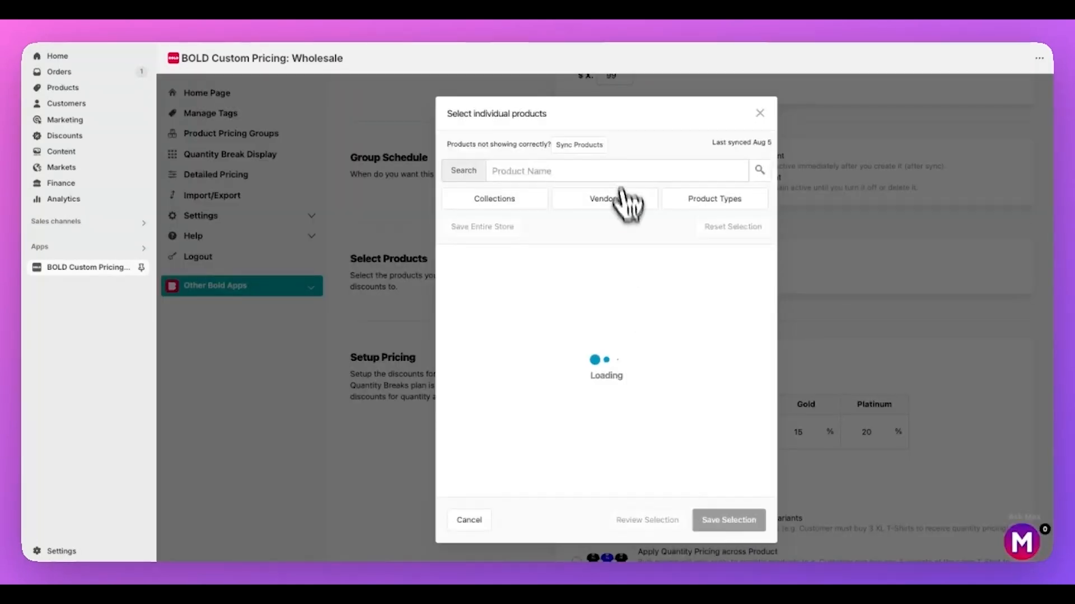
pyautogui.scroll(-5, 652, 375)
pyautogui.click(638, 348)
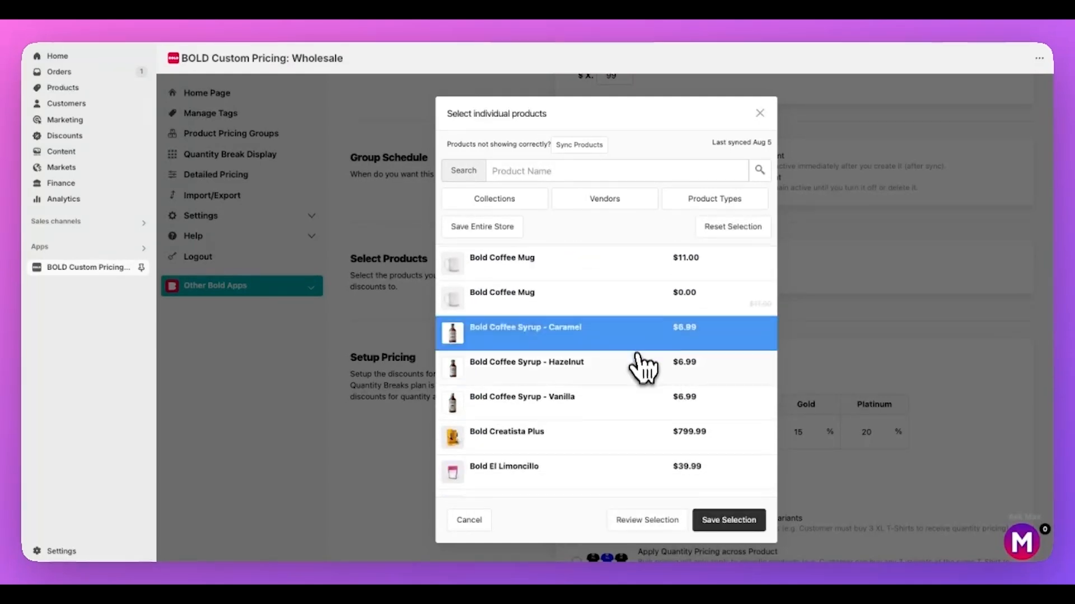
pyautogui.click(638, 364)
pyautogui.click(637, 403)
pyautogui.click(730, 520)
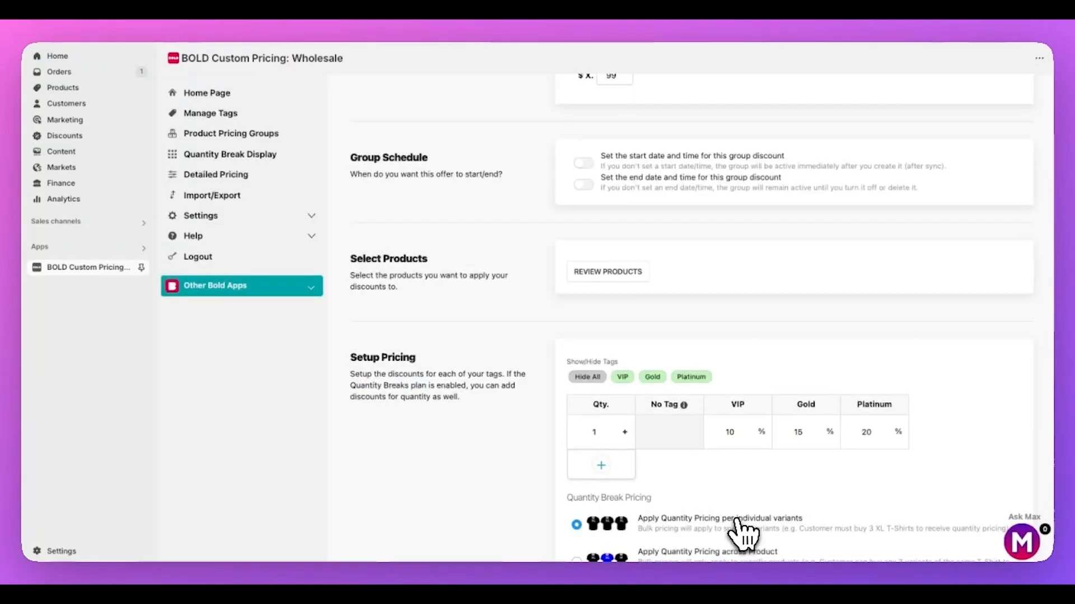
# - Try a 15% VIP discount for quantity 1 and set it back to 10%
pyautogui.scroll(-3, 741, 528)
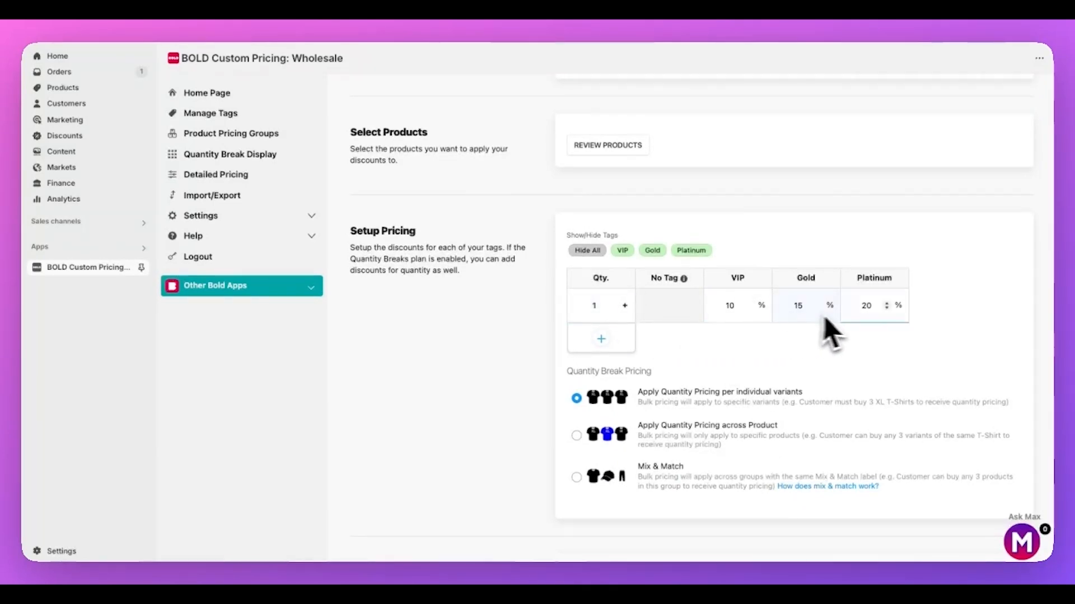
pyautogui.doubleClick(731, 306)
pyautogui.write('15')
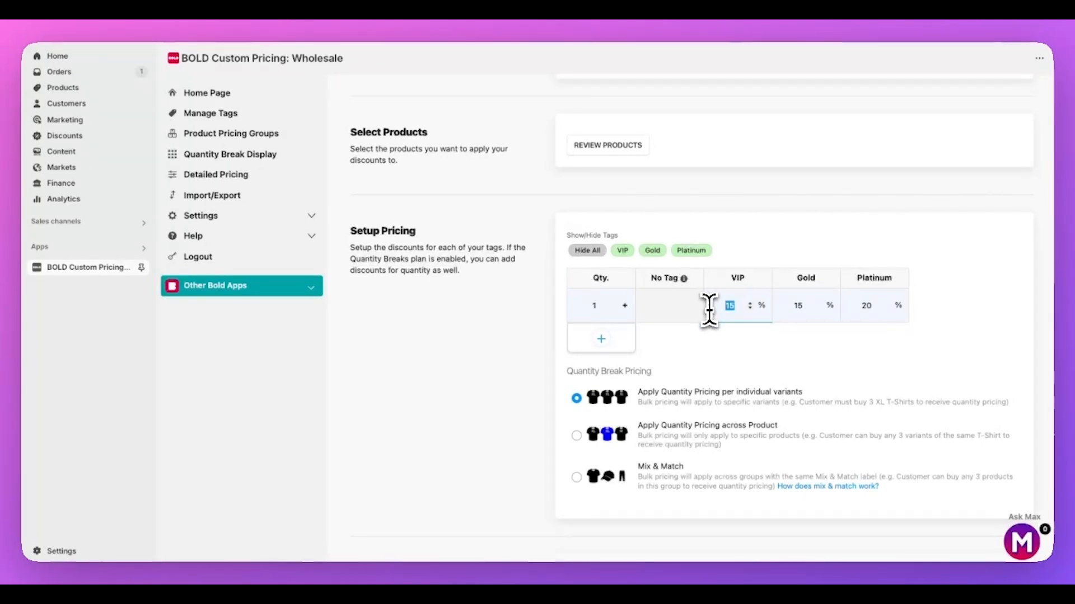
pyautogui.press('BackSpace')
pyautogui.write('0')
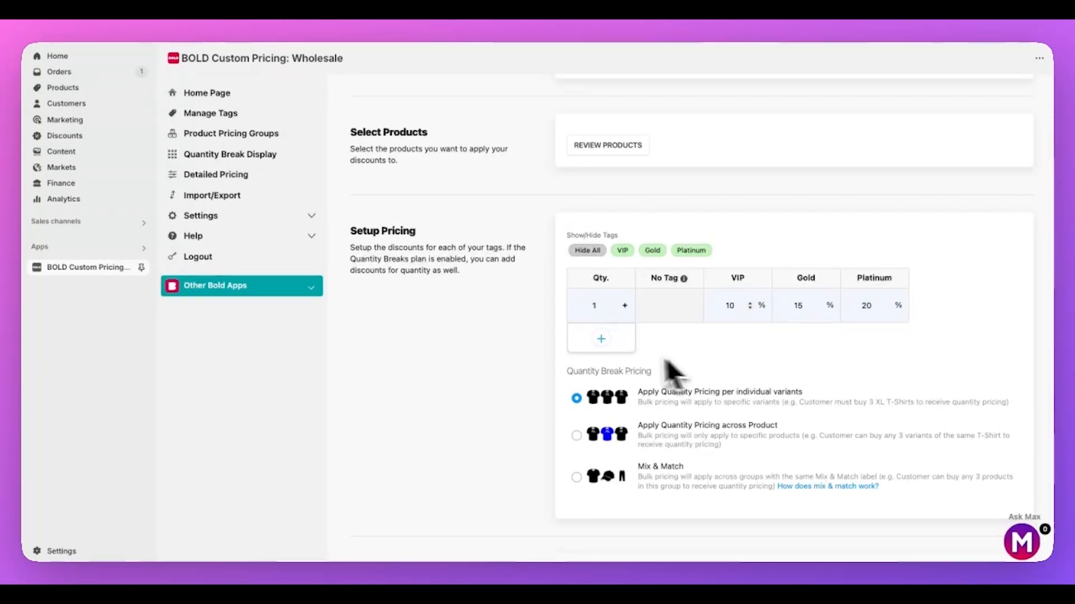
# - Add a quantity break at 5 with discounts of 10% for No Tag, 15% for VIP, 20% for Gold and 25% for Platinum
pyautogui.click(601, 338)
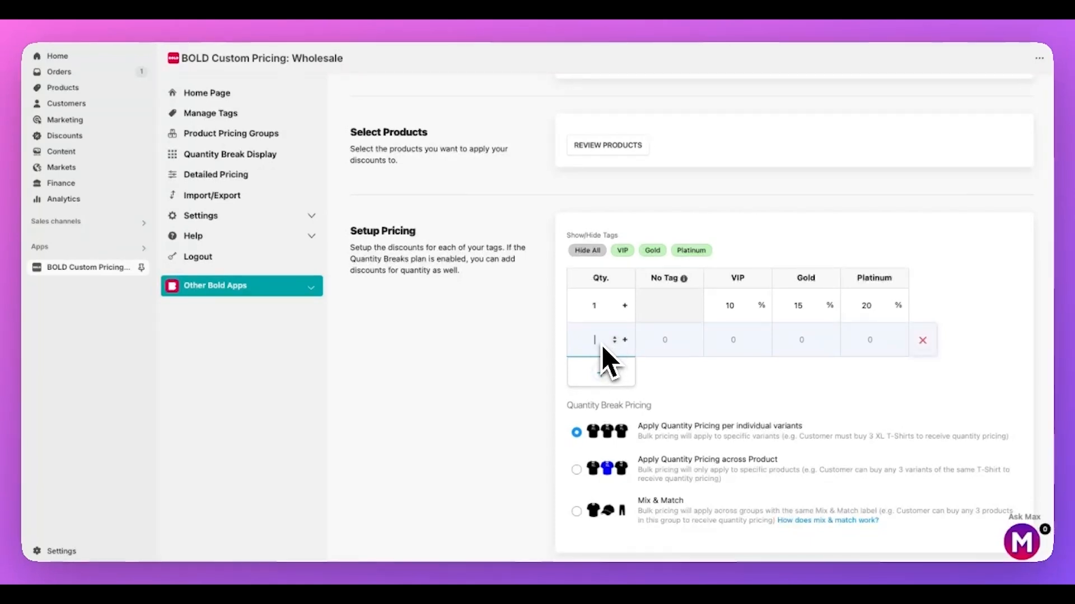
pyautogui.write('5')
pyautogui.click(656, 340)
pyautogui.write('10')
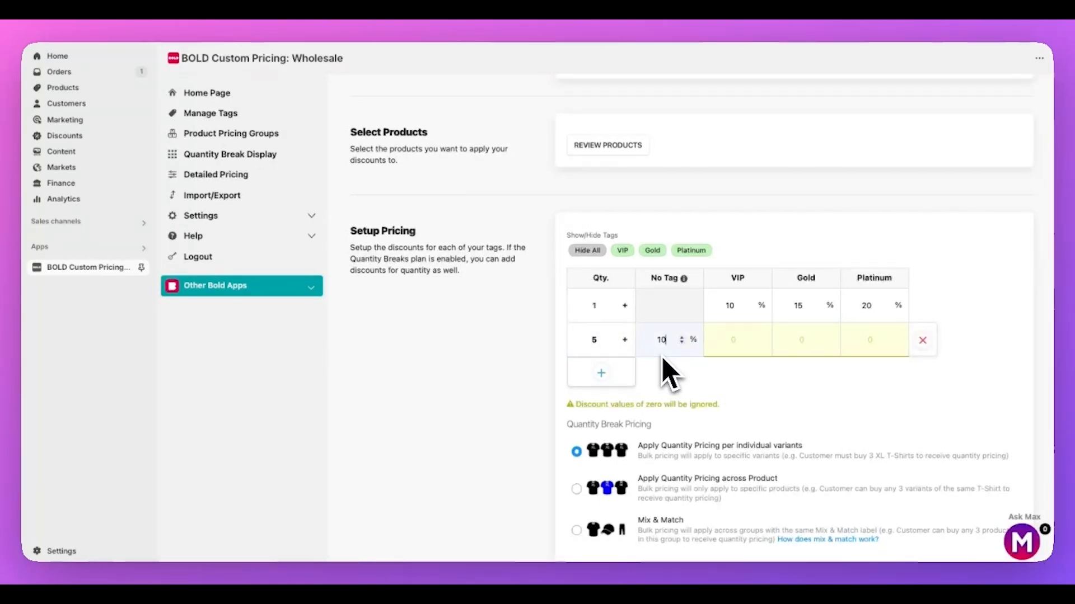
pyautogui.click(715, 354)
pyautogui.write('15')
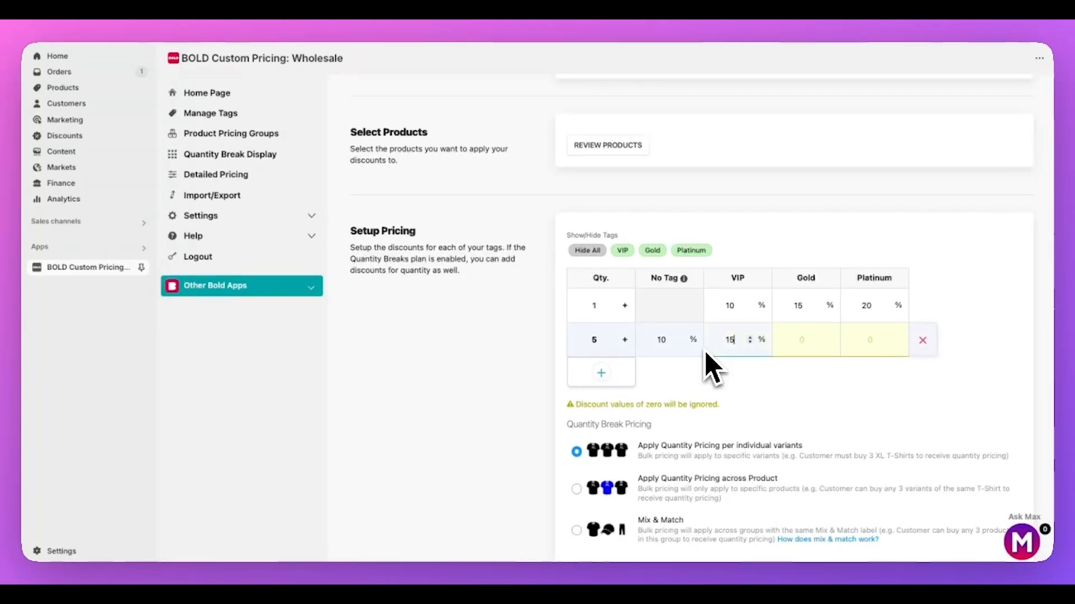
pyautogui.click(781, 340)
pyautogui.write('2')
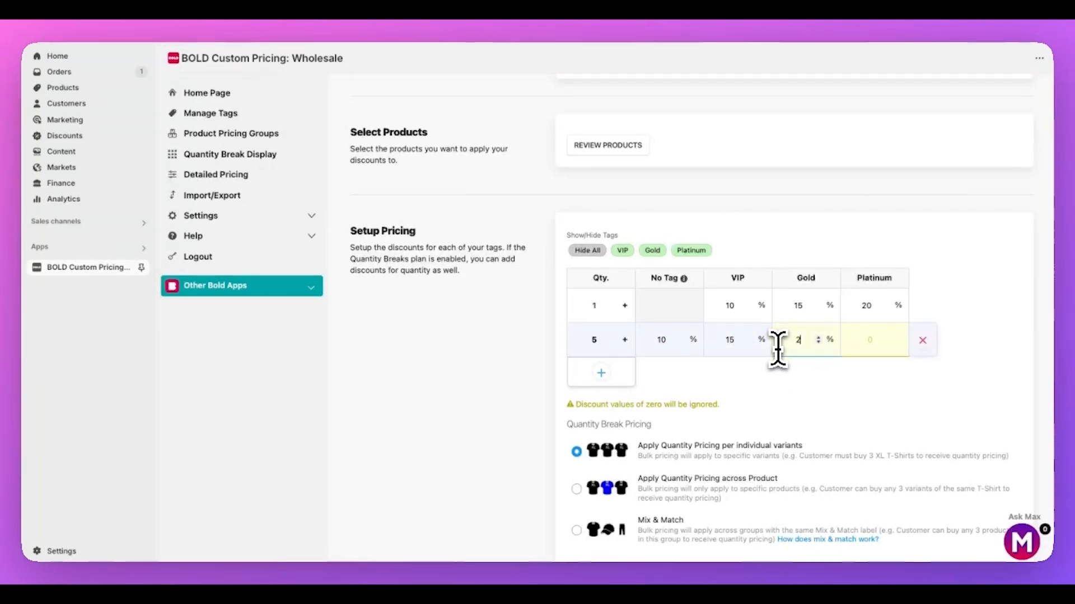
pyautogui.write('0')
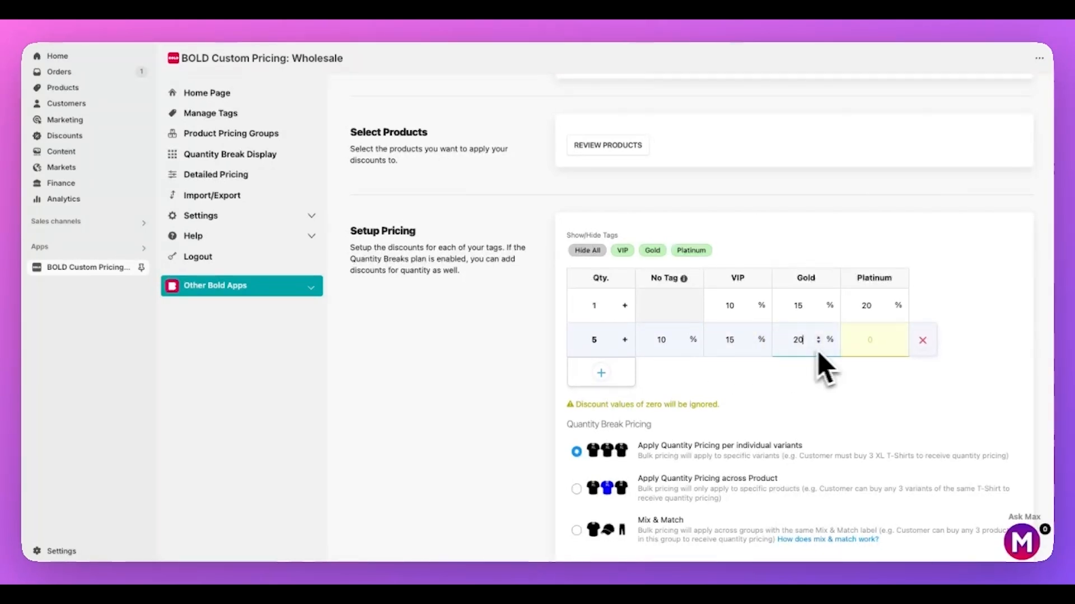
pyautogui.click(849, 347)
pyautogui.write('25')
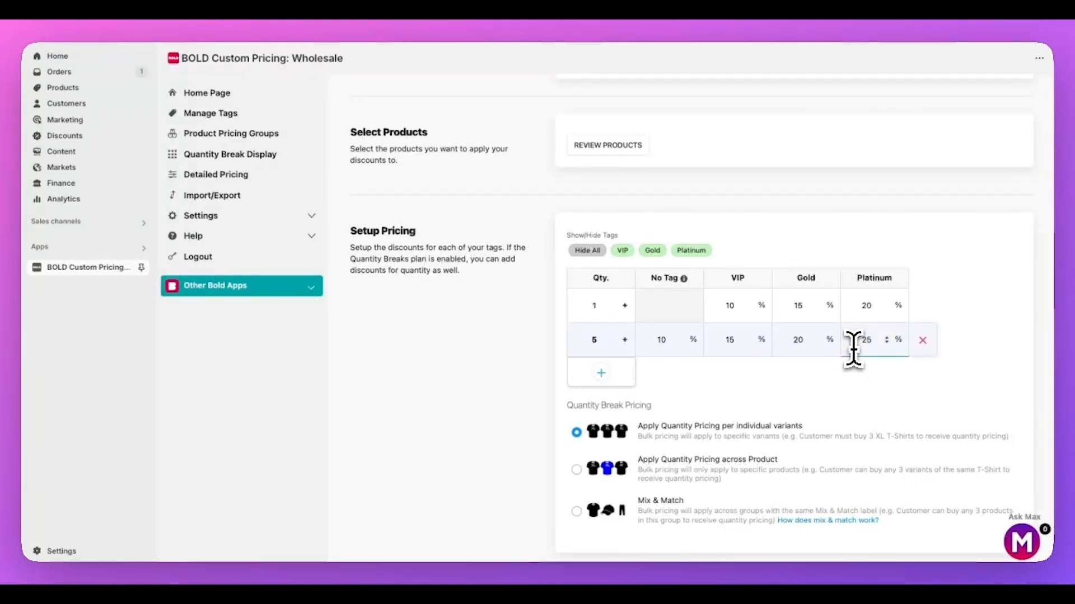
# - Try quantity pricing across product and Mix & Match with a new label, then return to pricing per individual variants
pyautogui.scroll(-2, 671, 394)
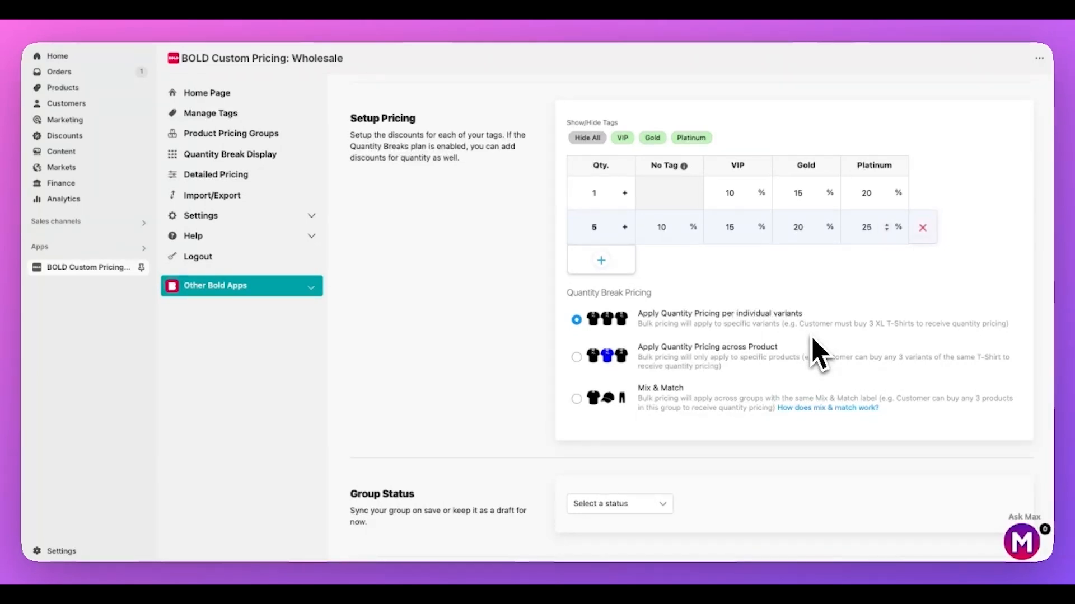
pyautogui.click(576, 357)
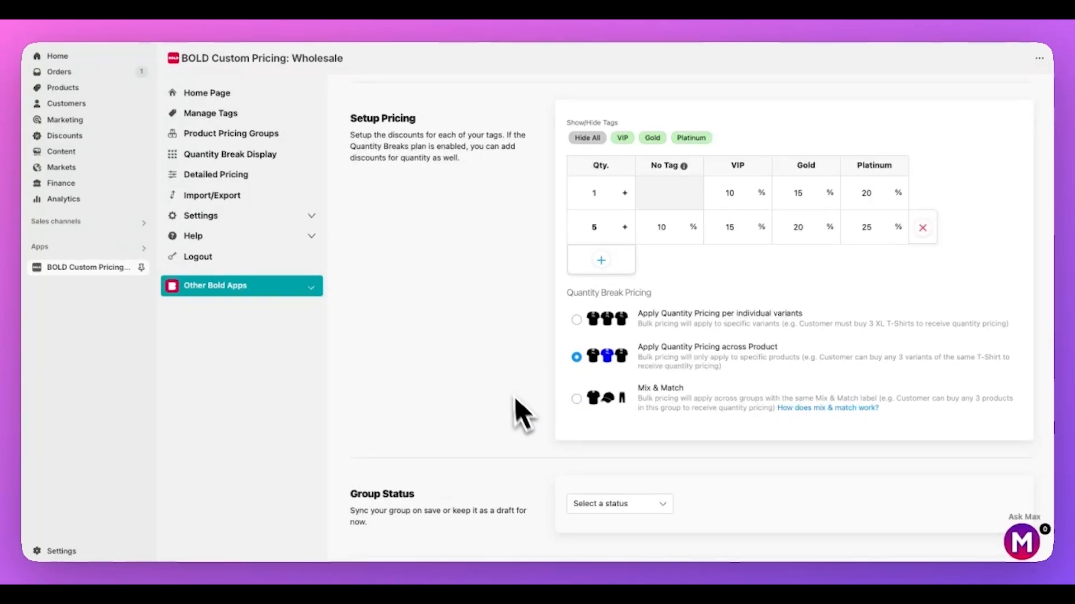
pyautogui.click(577, 399)
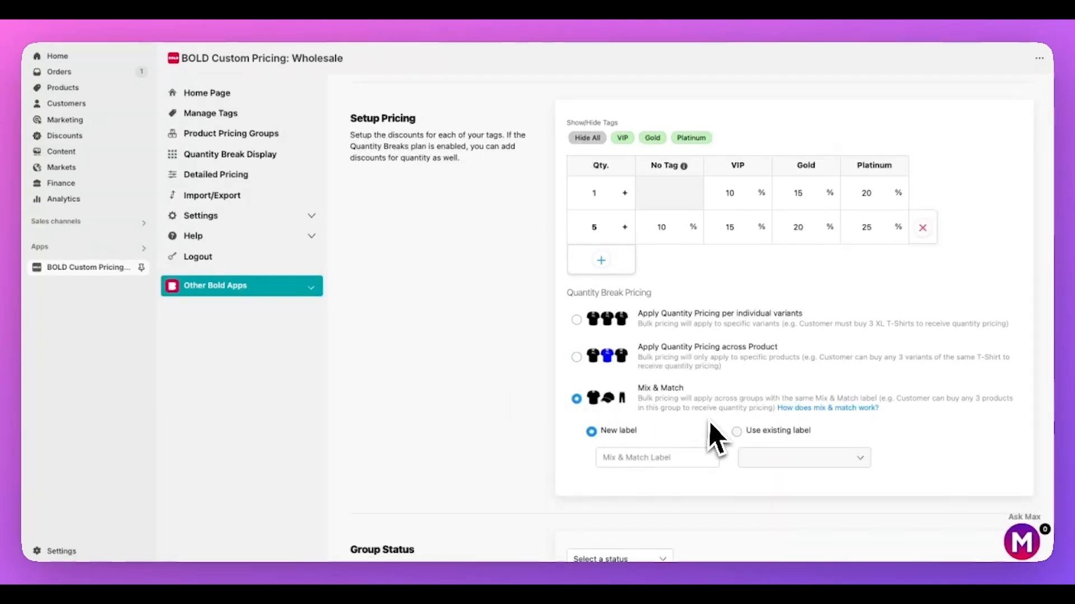
pyautogui.scroll(-3, 707, 439)
pyautogui.click(637, 378)
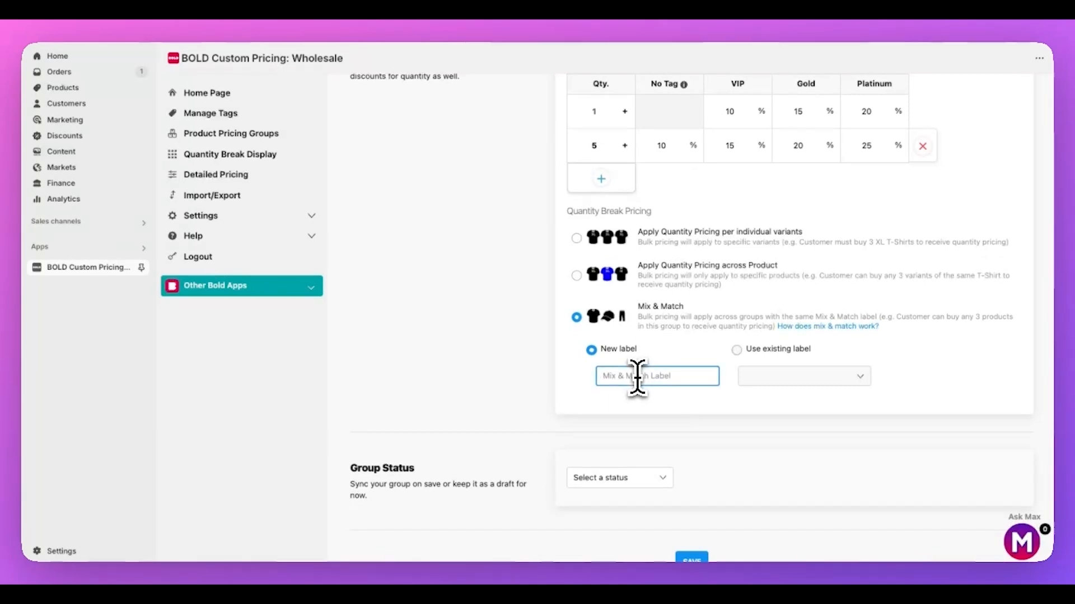
pyautogui.write('Mix and Match')
pyautogui.click(576, 238)
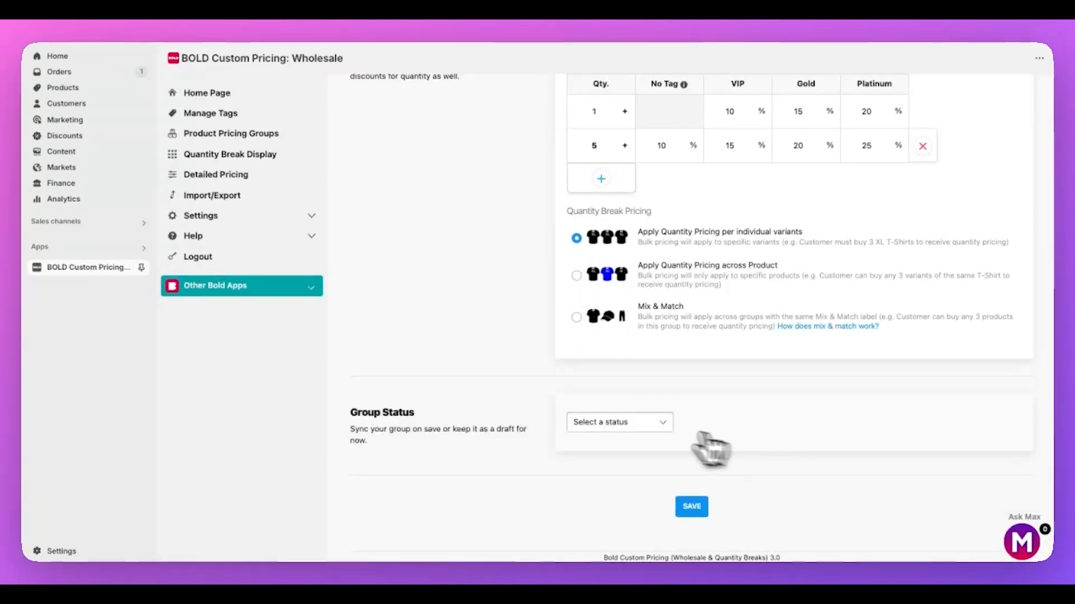
# - Set the Coffee Syrups pricing group's status to Sync on save and save the group
pyautogui.click(664, 427)
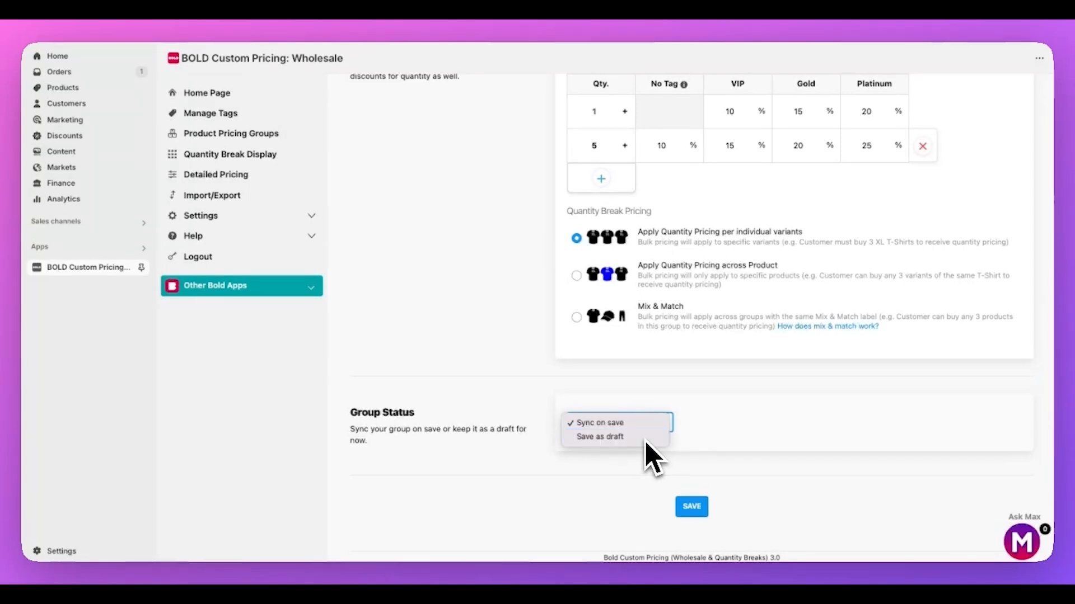
pyautogui.click(755, 505)
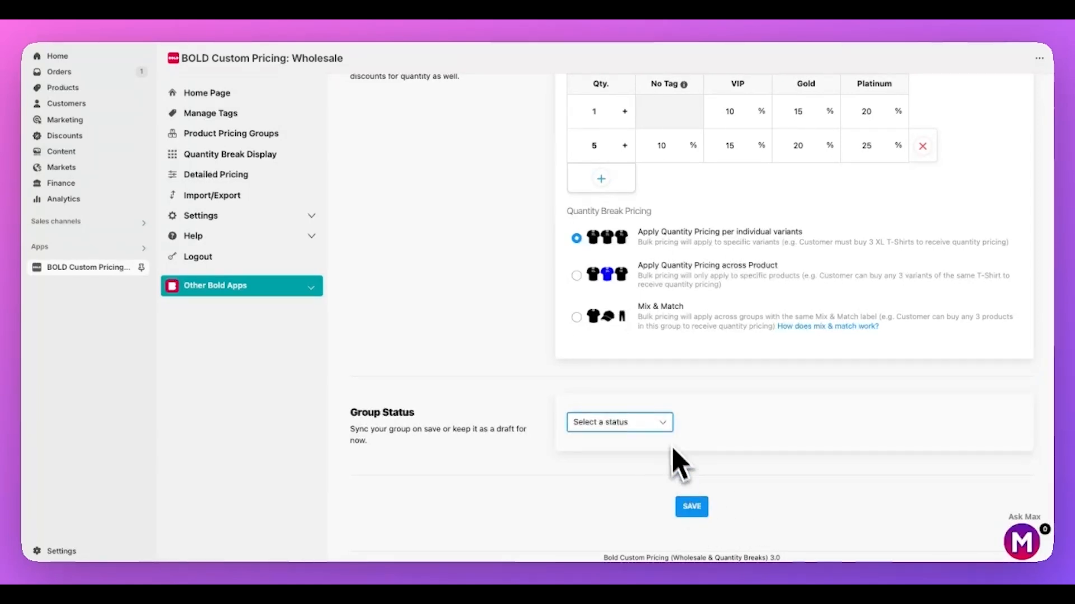
pyautogui.click(660, 427)
pyautogui.click(654, 428)
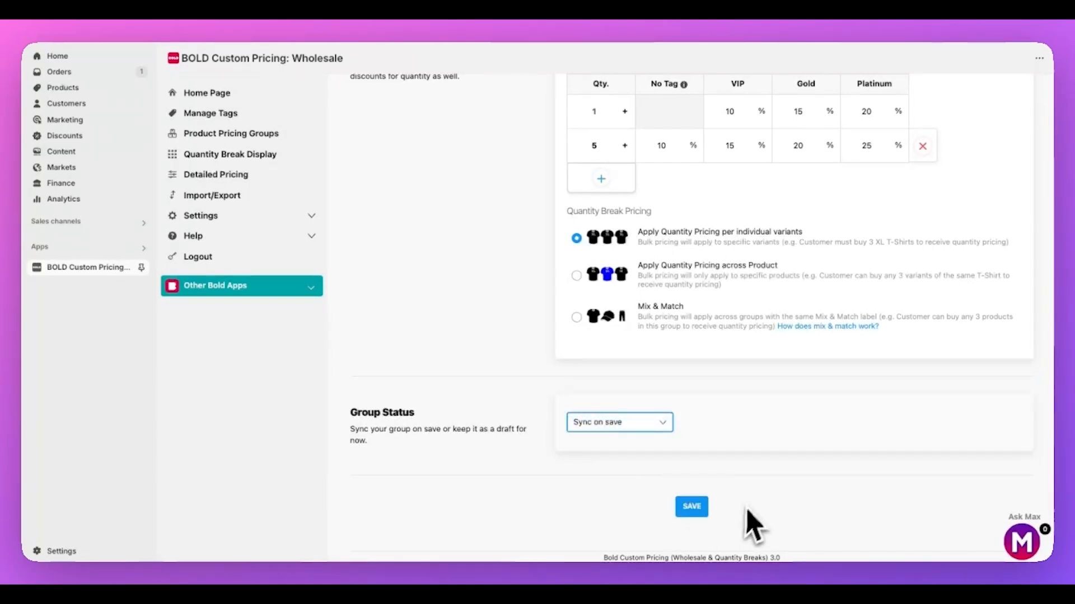
pyautogui.click(694, 509)
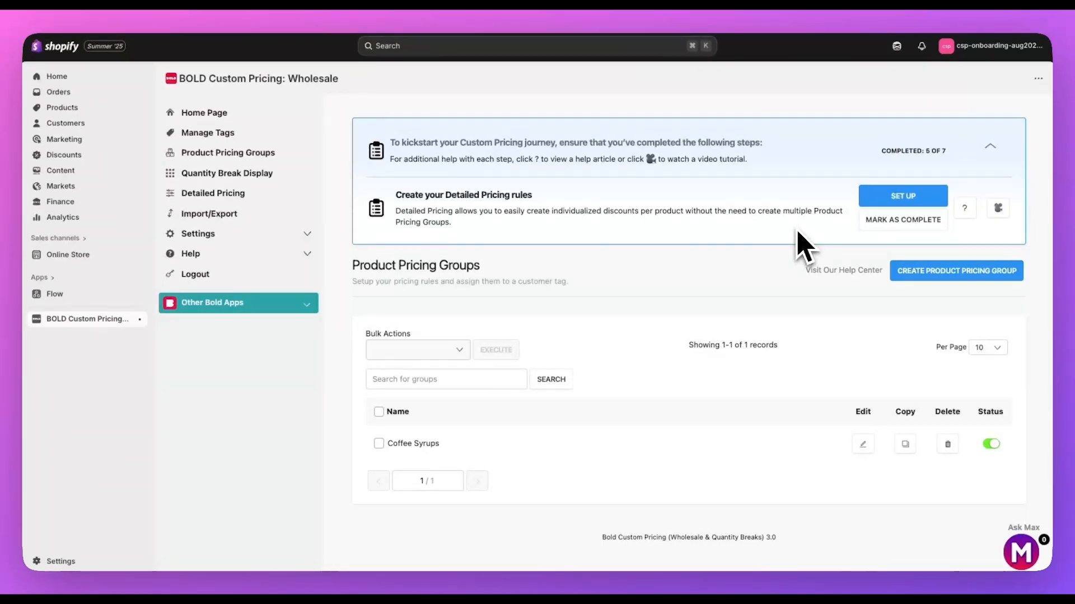
# - Open the Detailed Pricing rules setup and switch Bold Creamer's calculation type to Percentage Discount
pyautogui.click(906, 203)
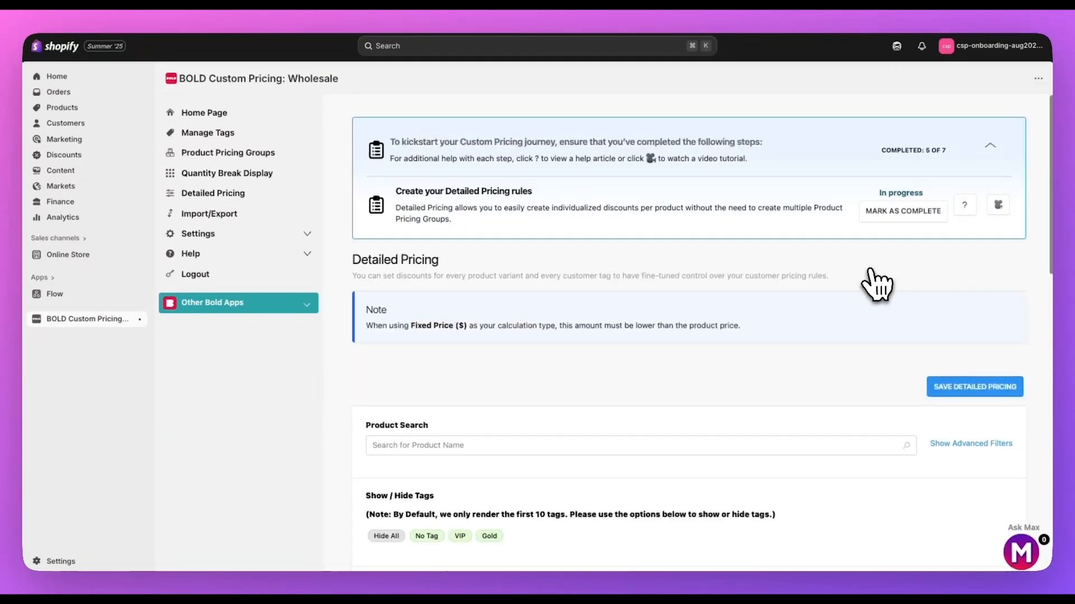
pyautogui.scroll(-5, 875, 283)
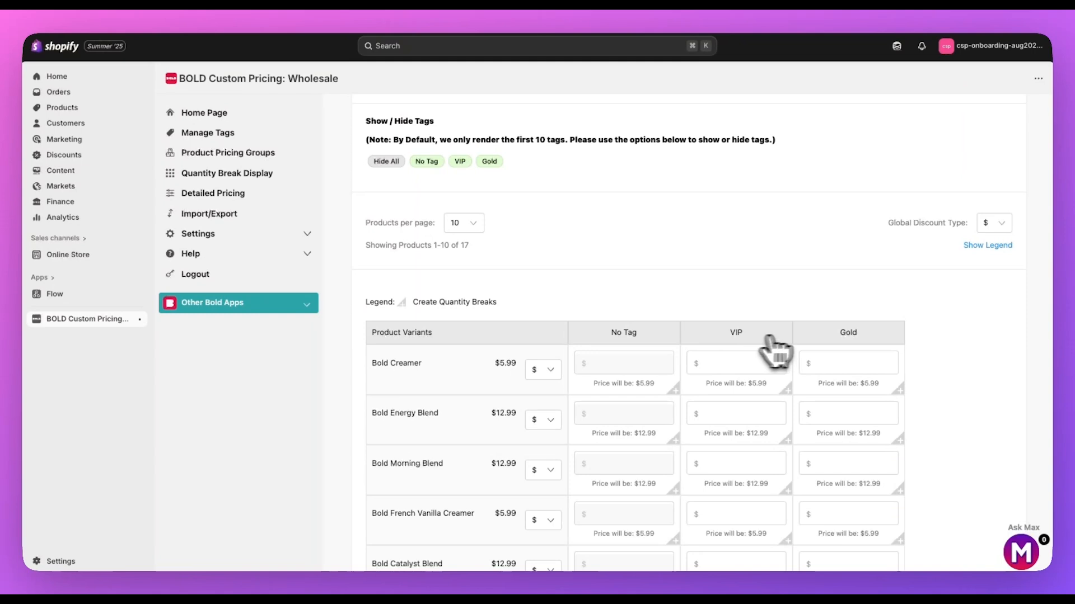
pyautogui.scroll(3, 683, 355)
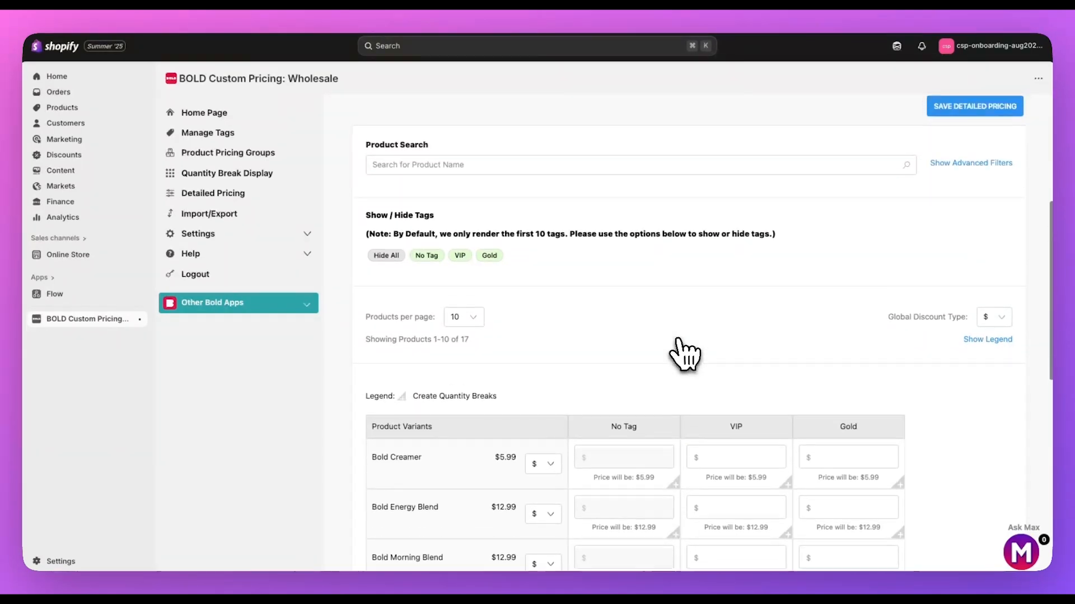
pyautogui.scroll(-10, 689, 390)
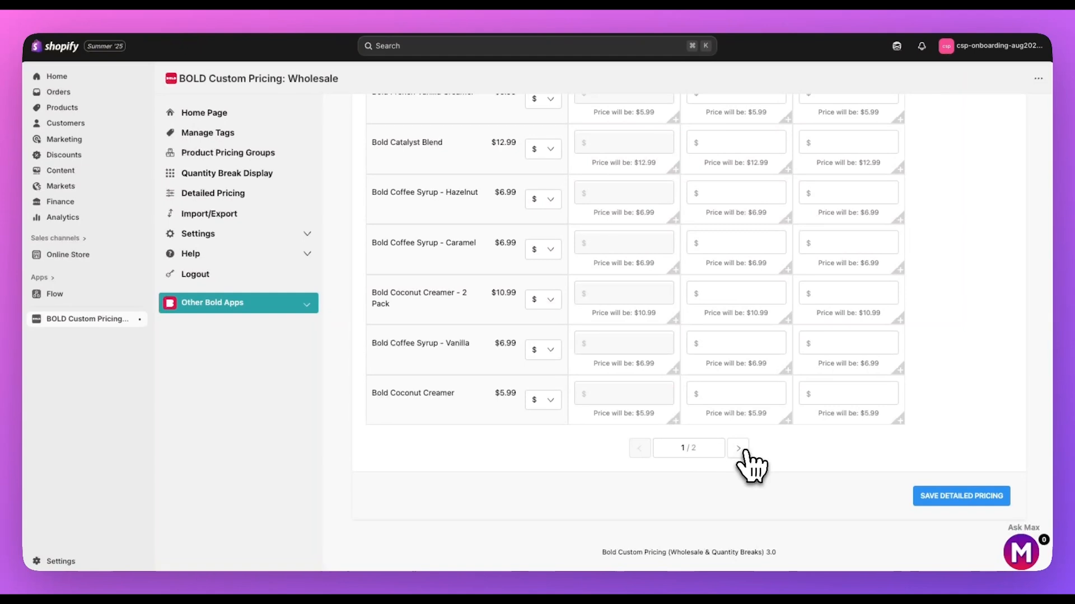
pyautogui.scroll(5, 714, 424)
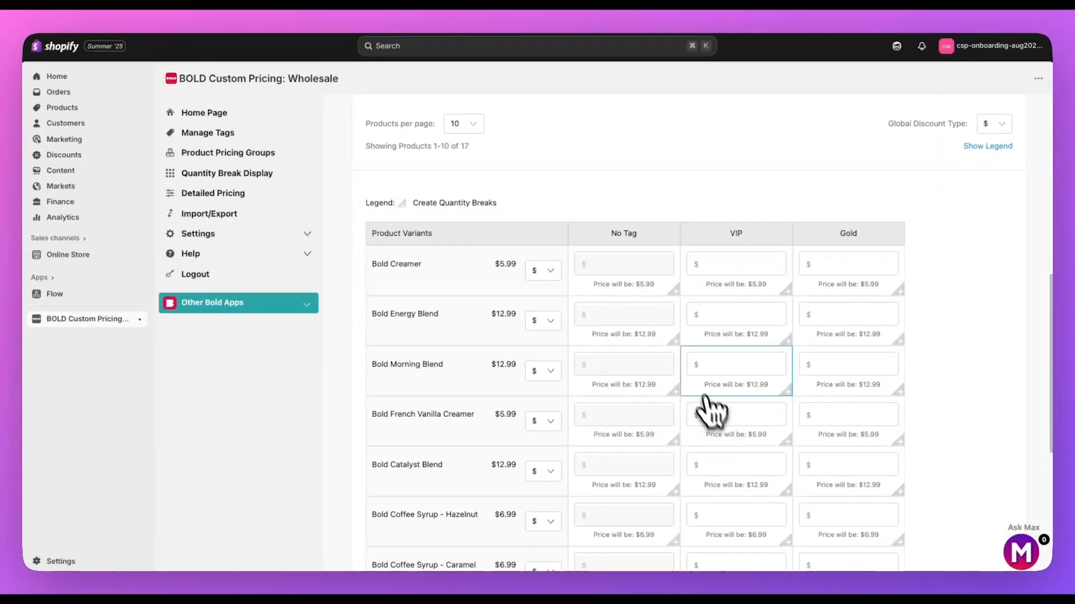
pyautogui.click(554, 271)
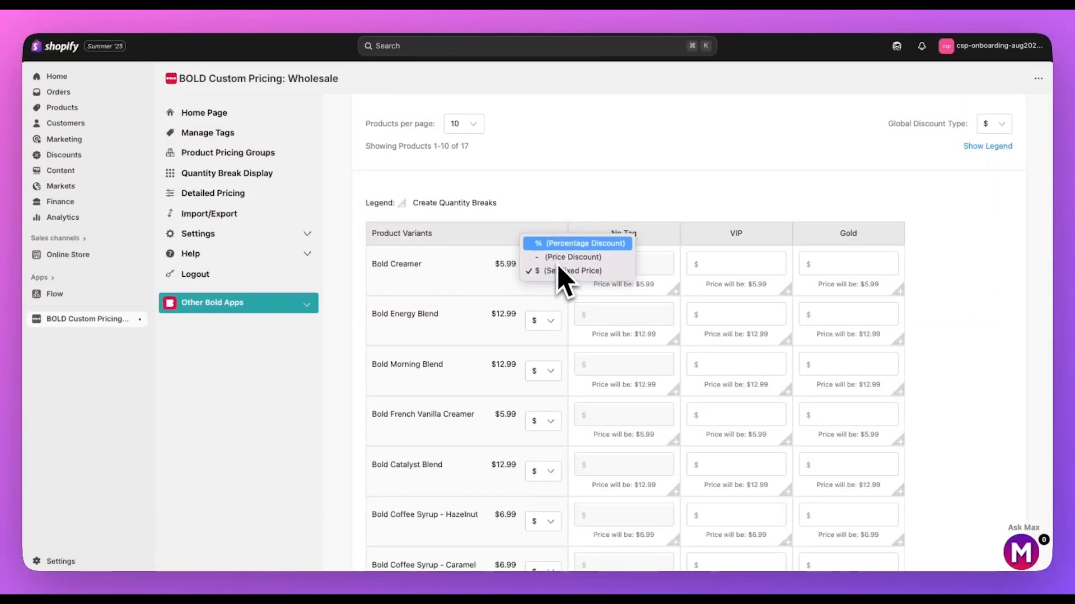
pyautogui.click(558, 246)
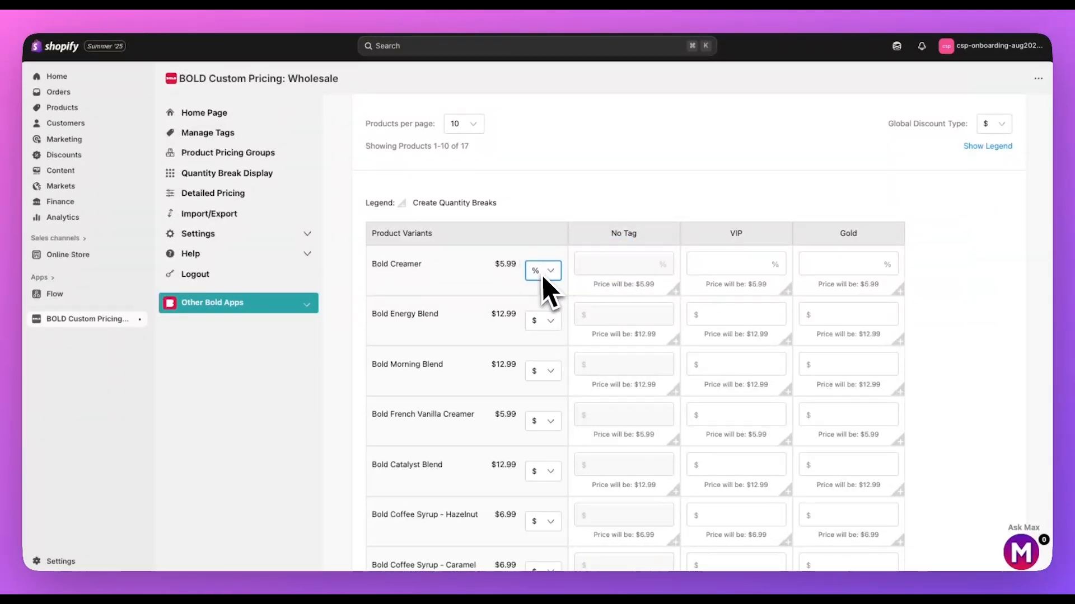
# - Set Bold Creamer's discounts to 10% for VIP and 15% for Gold
pyautogui.click(752, 267)
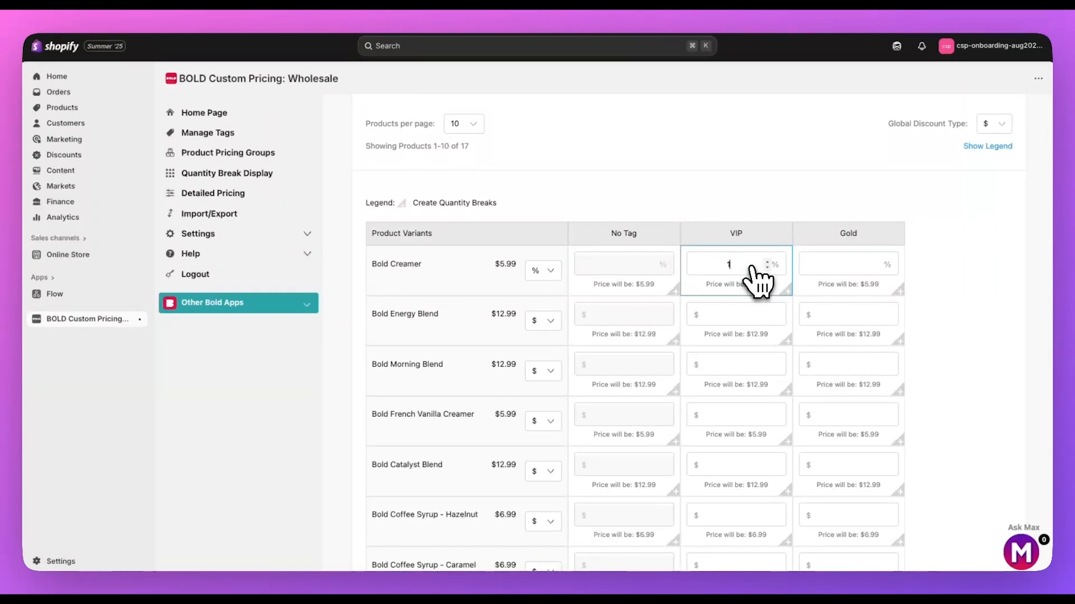
pyautogui.write('10')
pyautogui.click(861, 269)
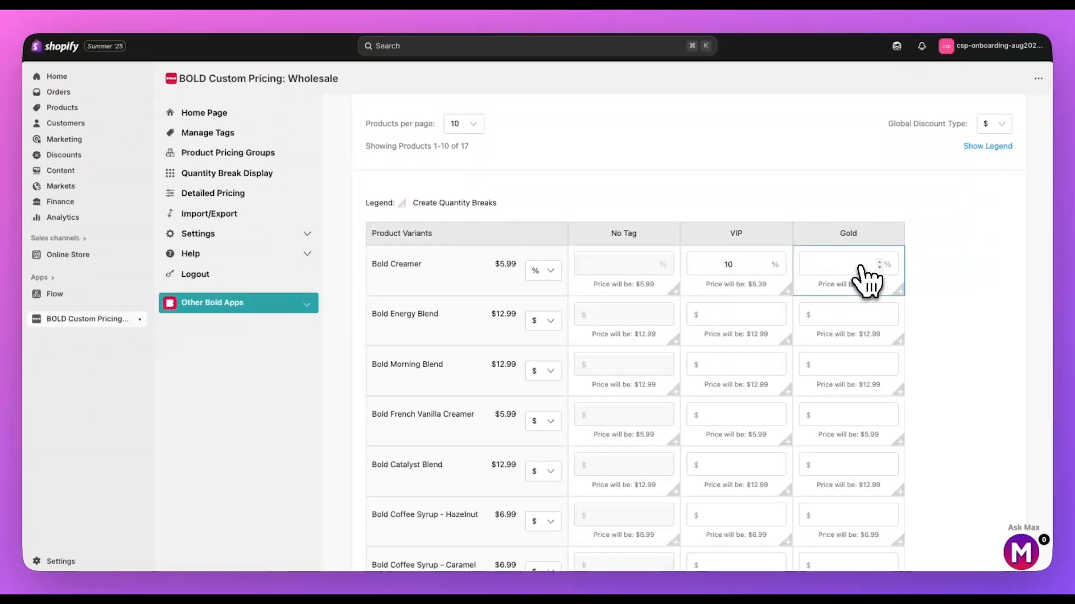
# - Add a VIP quantity break for Bold Creamer at 5 with a 15% discount and save the detailed pricing
pyautogui.click(786, 292)
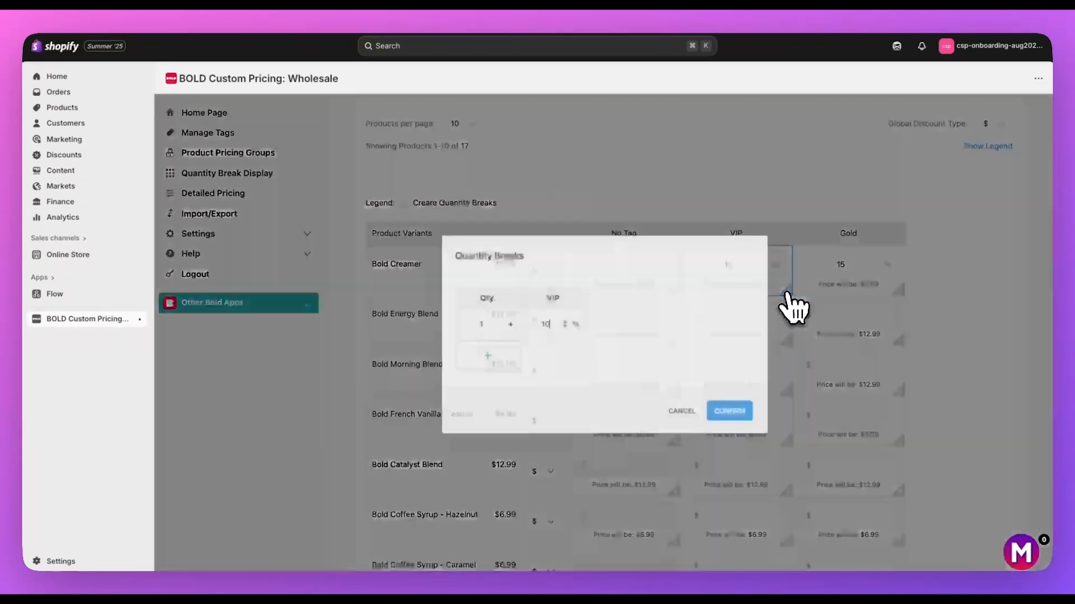
pyautogui.click(483, 357)
pyautogui.write('5')
pyautogui.click(547, 340)
pyautogui.write('15')
pyautogui.click(733, 431)
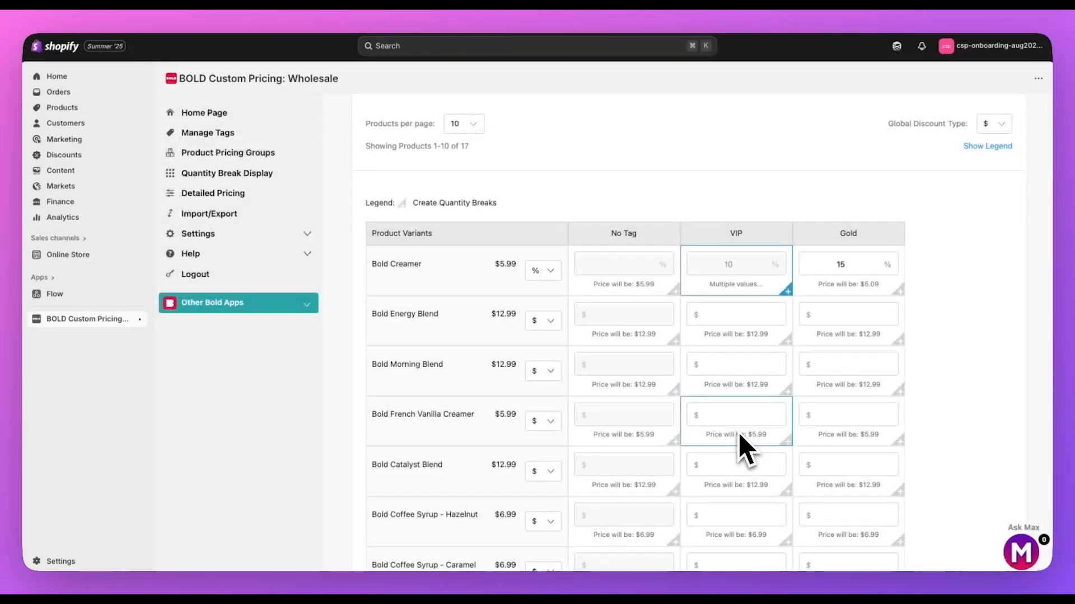
pyautogui.scroll(-6, 742, 448)
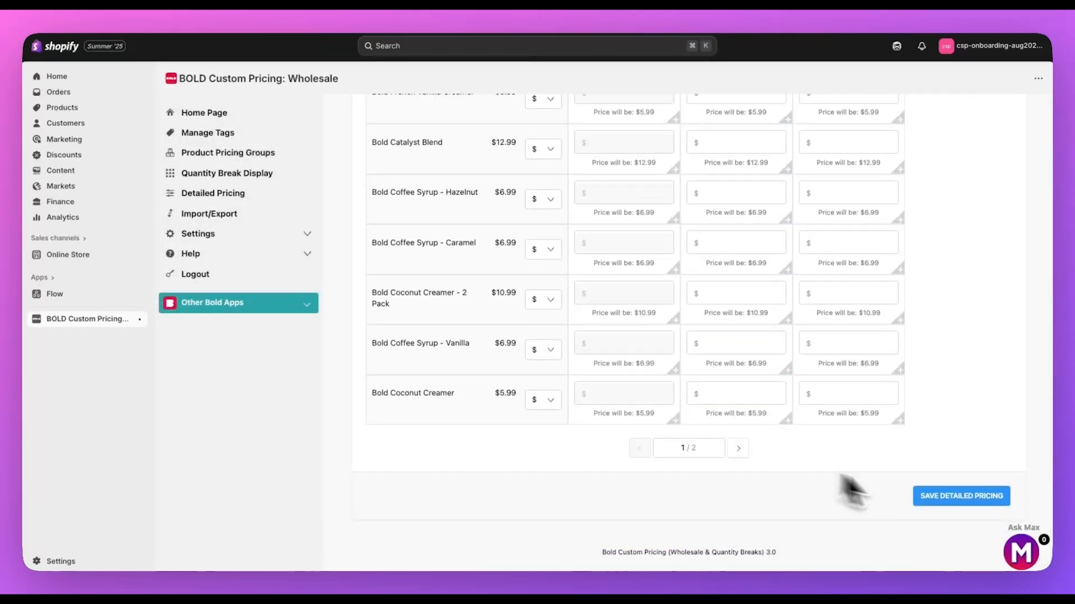
pyautogui.click(951, 500)
# - Add the Bold Custom Pricing POS Extension's smart grid tile to Shopify POS and mark the POS integration as complete
pyautogui.scroll(8, 952, 501)
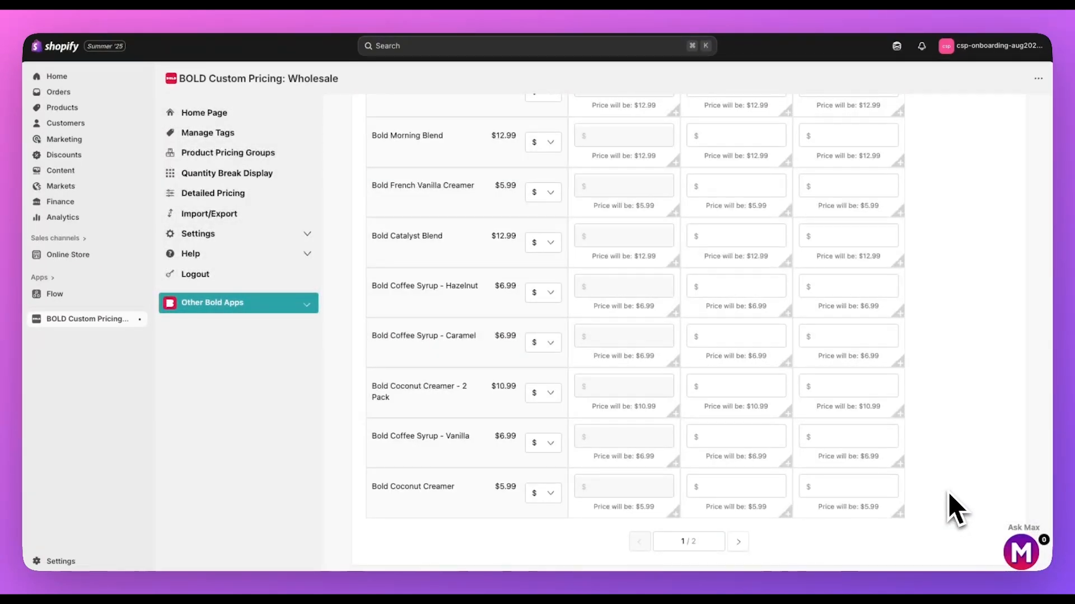
pyautogui.scroll(7, 949, 496)
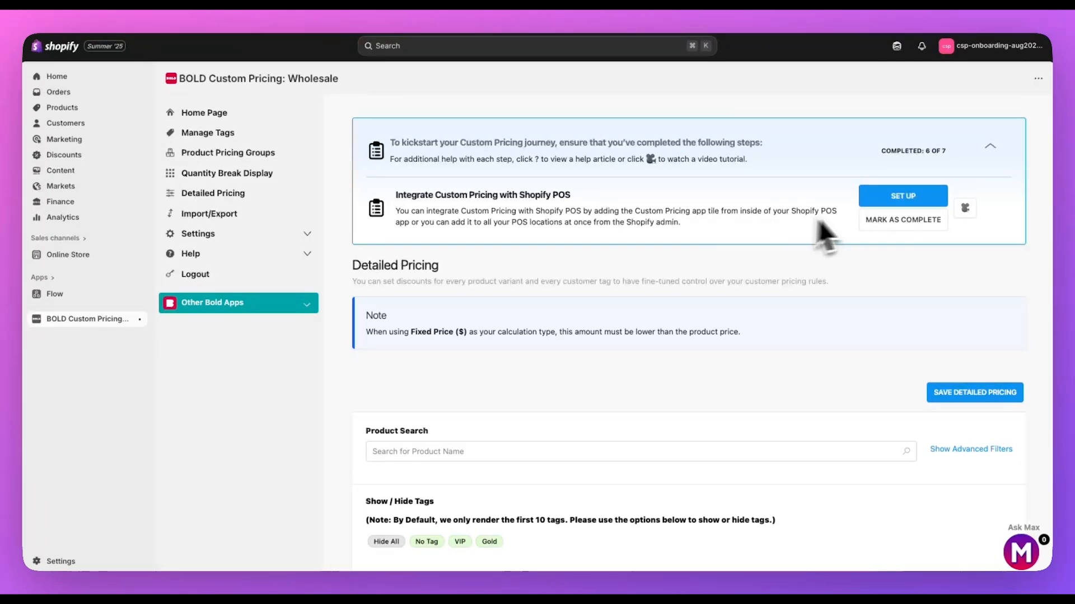
pyautogui.click(903, 197)
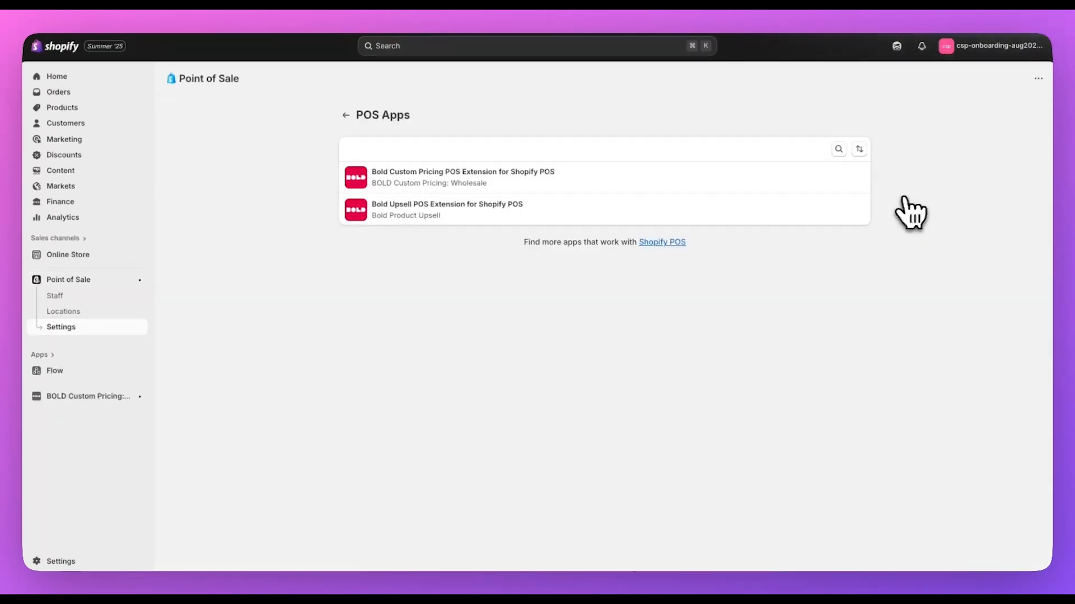
pyautogui.click(446, 178)
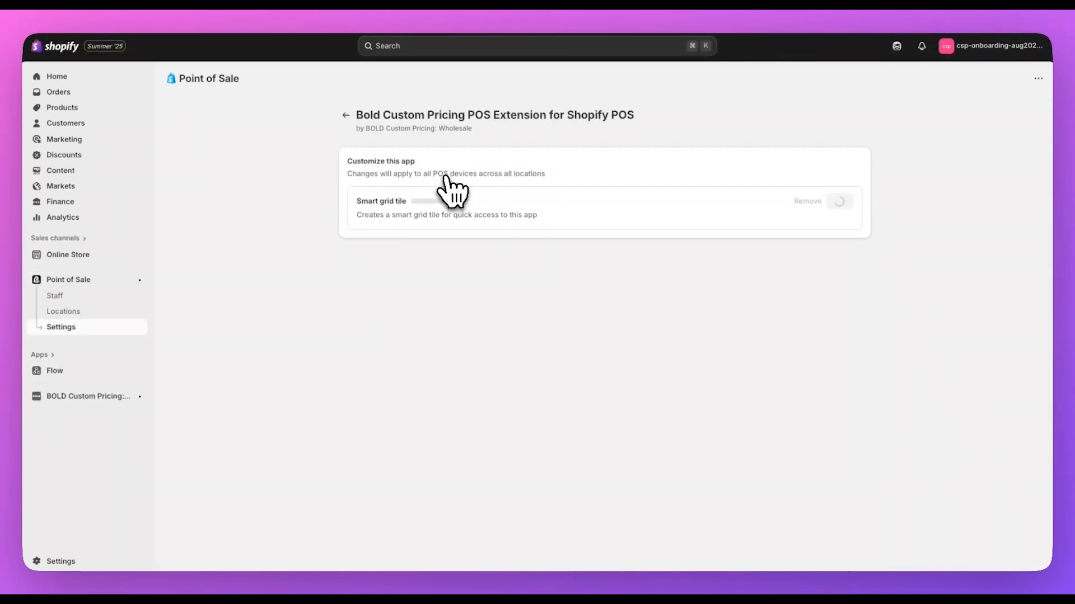
pyautogui.click(839, 206)
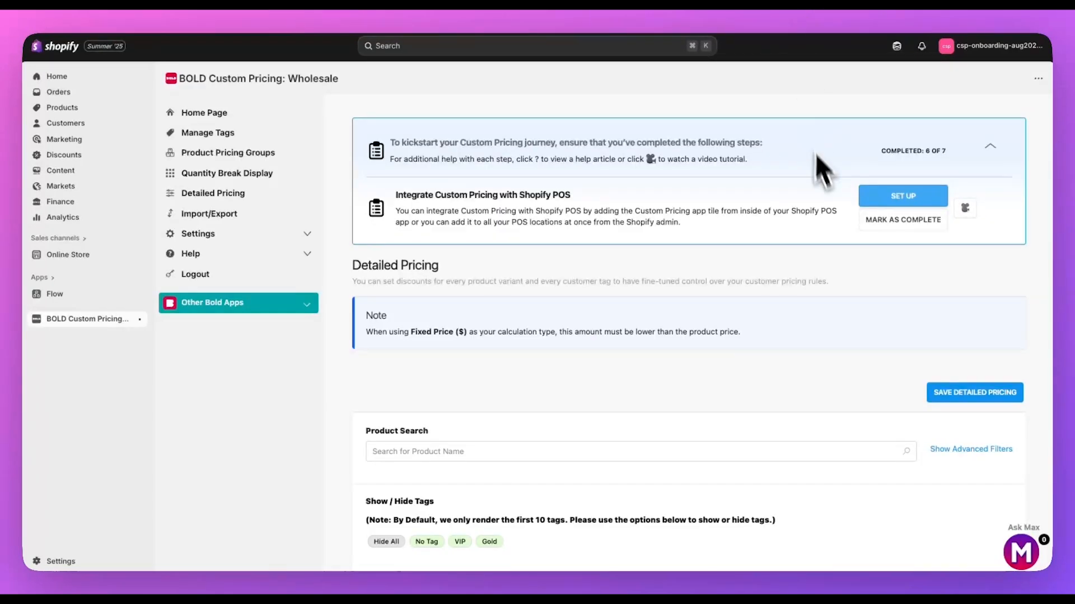
pyautogui.click(902, 224)
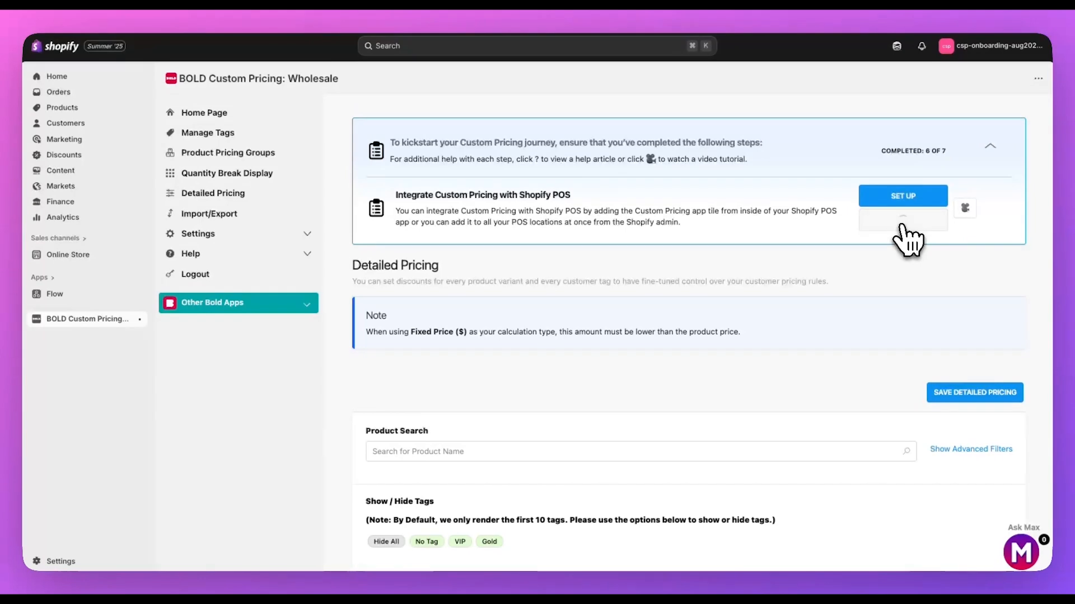